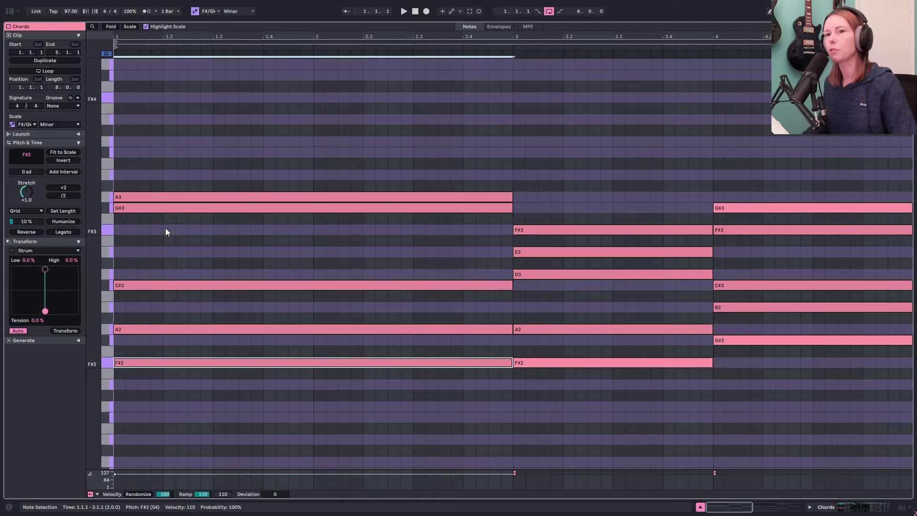
# - Inspect the first chord's notes and move its F#2 root up one octave to F#3
pyautogui.moveTo(149, 399); pyautogui.dragTo(157, 274)
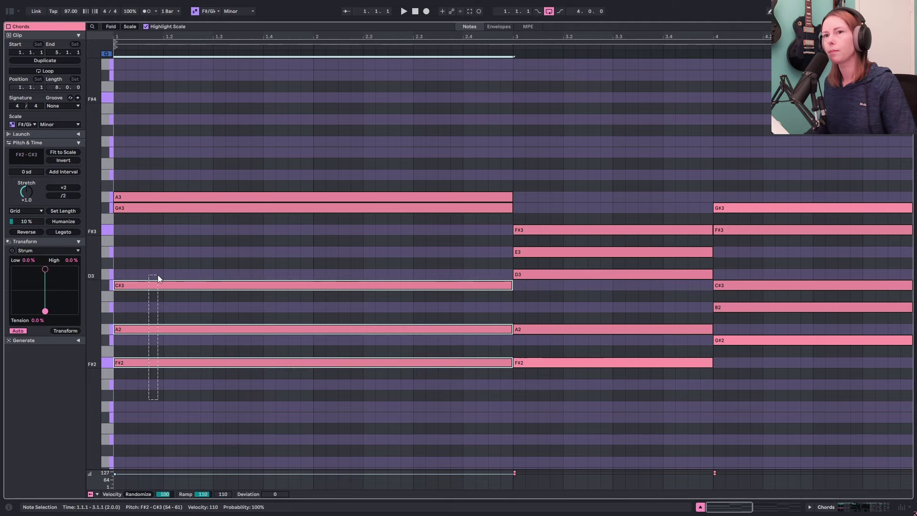
pyautogui.click(107, 206)
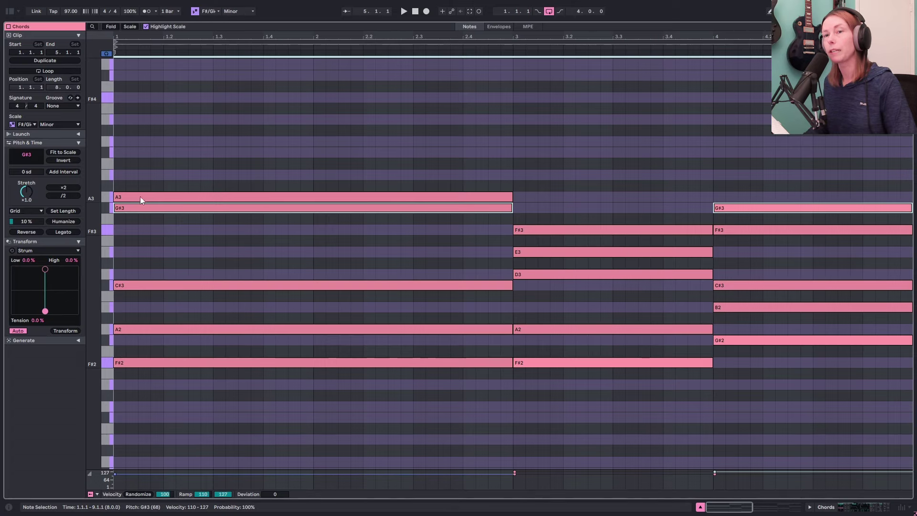
pyautogui.click(174, 365)
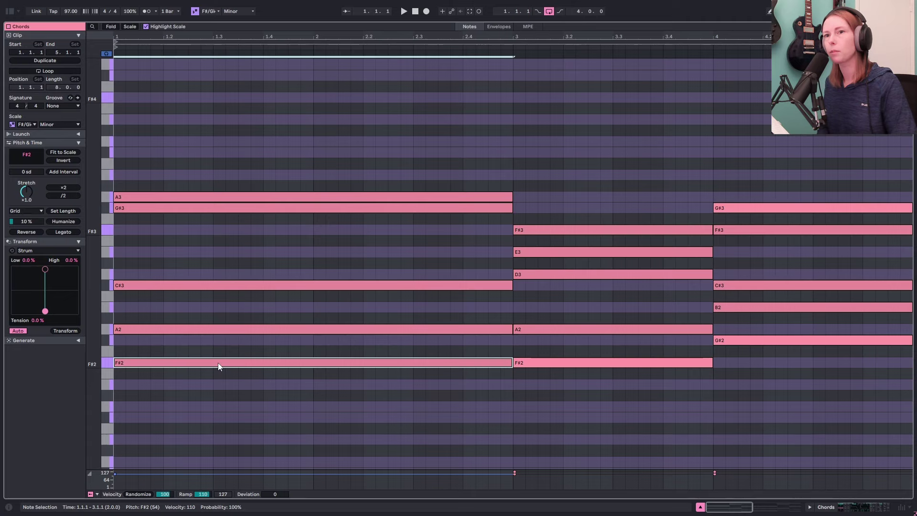
pyautogui.hotkey('shift', 'Up')
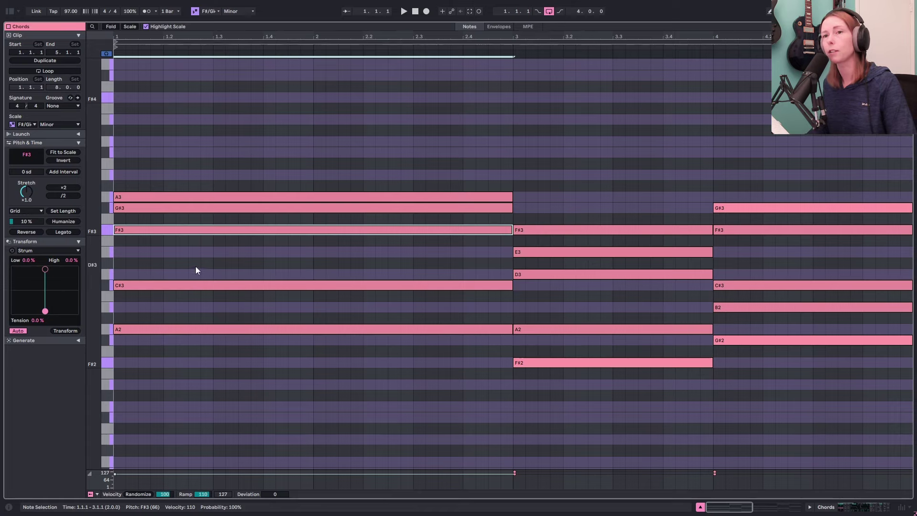
pyautogui.moveTo(226, 368); pyautogui.dragTo(250, 174)
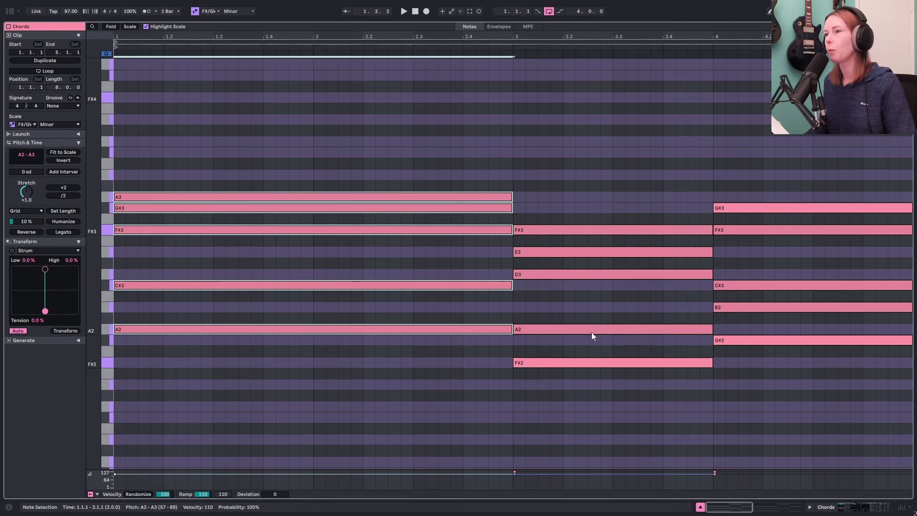
# - Temporarily lower the second chord's D3 an octave to D2, check the stacked chord tones, and return it to D3
pyautogui.click(572, 274)
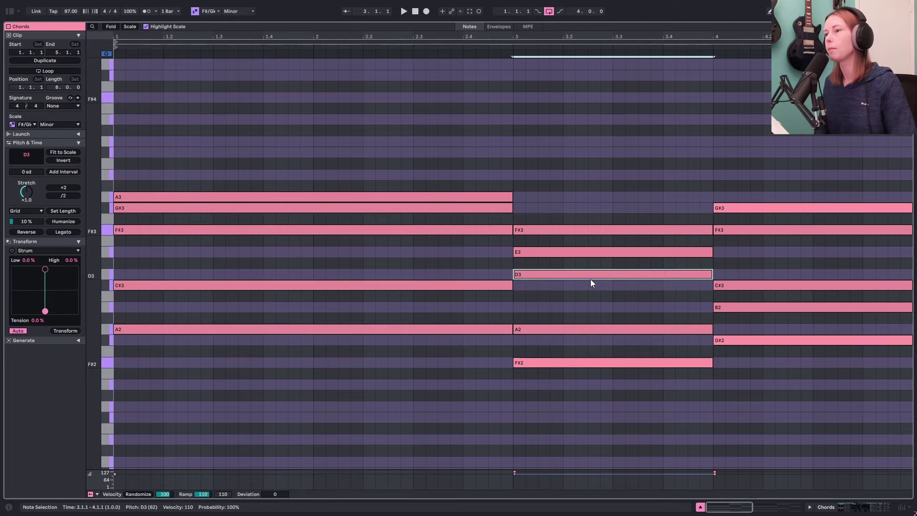
pyautogui.hotkey('shift', 'Down')
pyautogui.click(541, 424)
pyautogui.moveTo(543, 404); pyautogui.dragTo(543, 308)
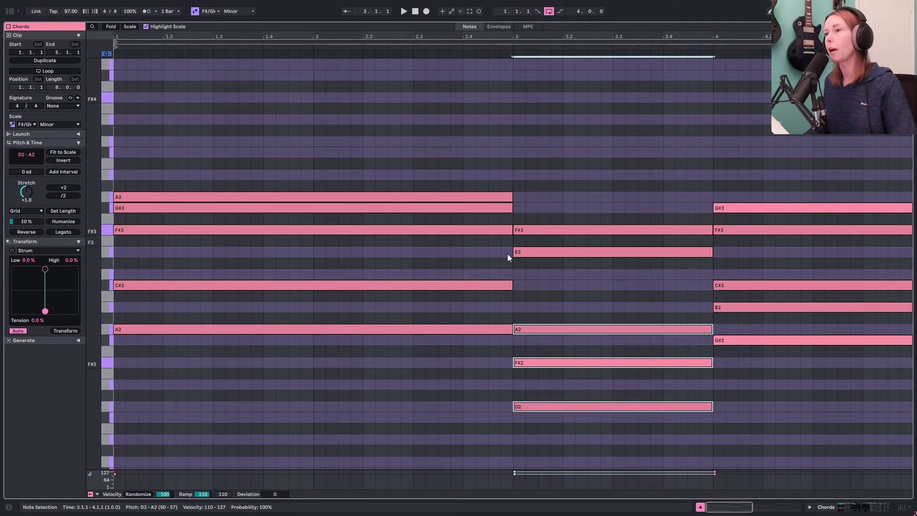
pyautogui.click(529, 253)
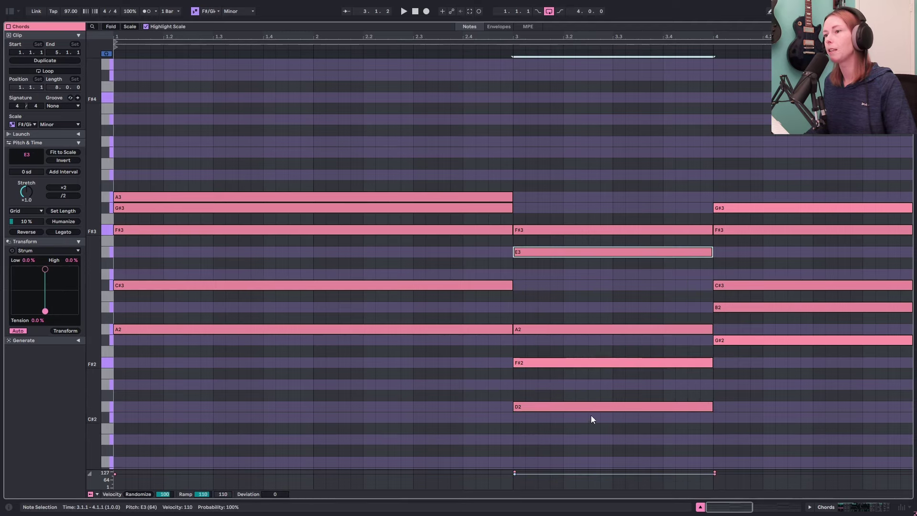
pyautogui.click(560, 405)
pyautogui.hotkey('shift', 'Up')
# - Temporarily raise the third chord's C#3 to D3, check its lower triad, and return the note to C#3
pyautogui.click(725, 381)
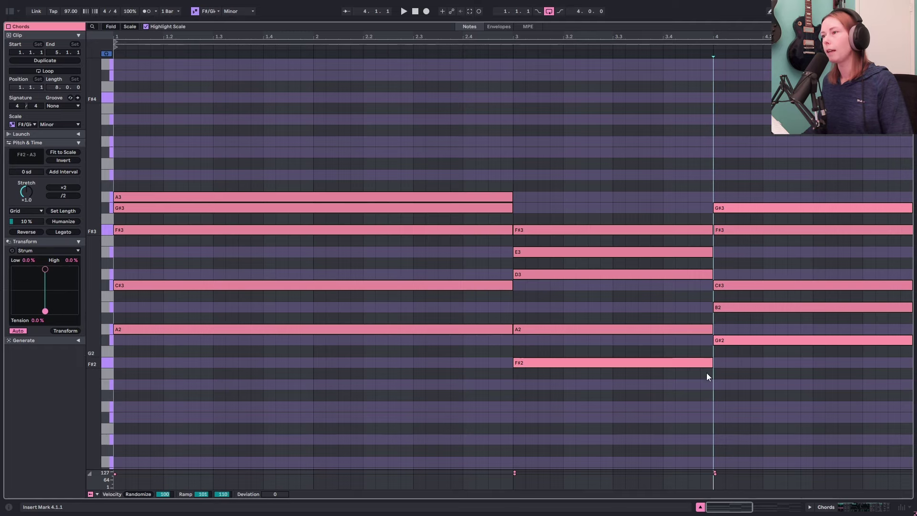
pyautogui.moveTo(734, 366); pyautogui.dragTo(737, 207)
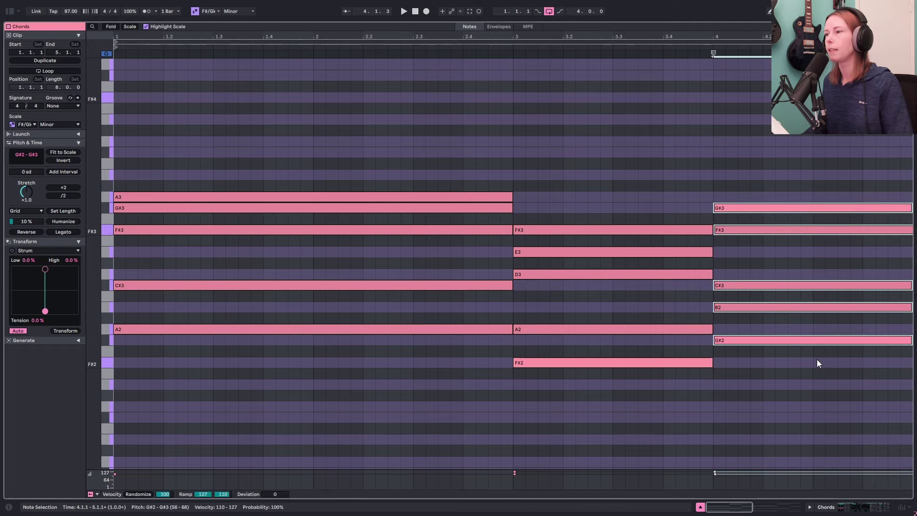
pyautogui.click(738, 268)
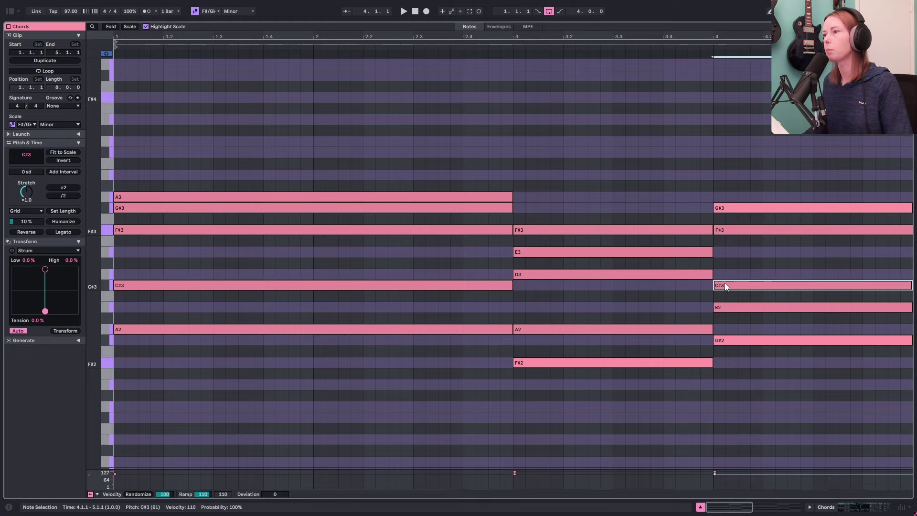
pyautogui.moveTo(724, 283); pyautogui.dragTo(724, 275)
pyautogui.moveTo(738, 372); pyautogui.dragTo(754, 247)
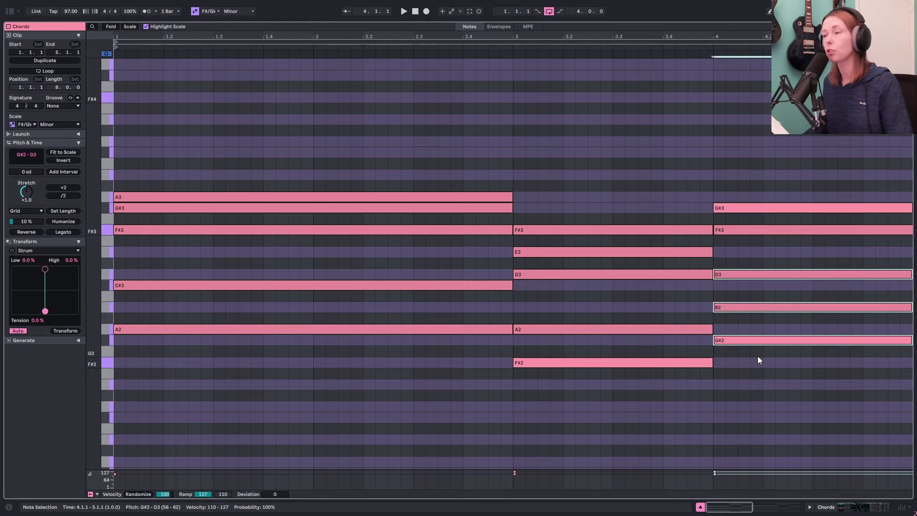
pyautogui.moveTo(755, 366); pyautogui.dragTo(731, 285)
pyautogui.click(731, 270)
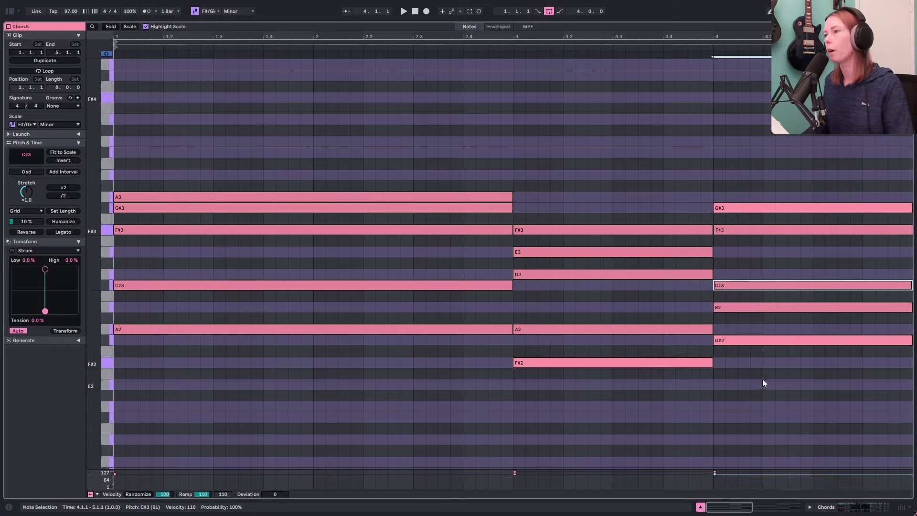
pyautogui.moveTo(773, 385); pyautogui.dragTo(761, 281)
pyautogui.moveTo(796, 406); pyautogui.dragTo(814, 169)
pyautogui.click(775, 254)
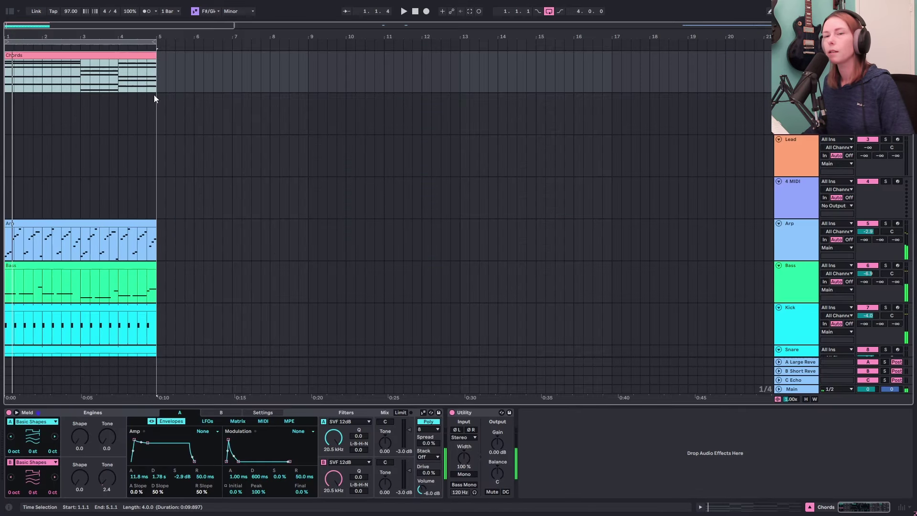
# - Set Meld's engine A to Dual Basic Shapes with Shape at 69.0, auditioning it with engine B switched off
pyautogui.press('space')
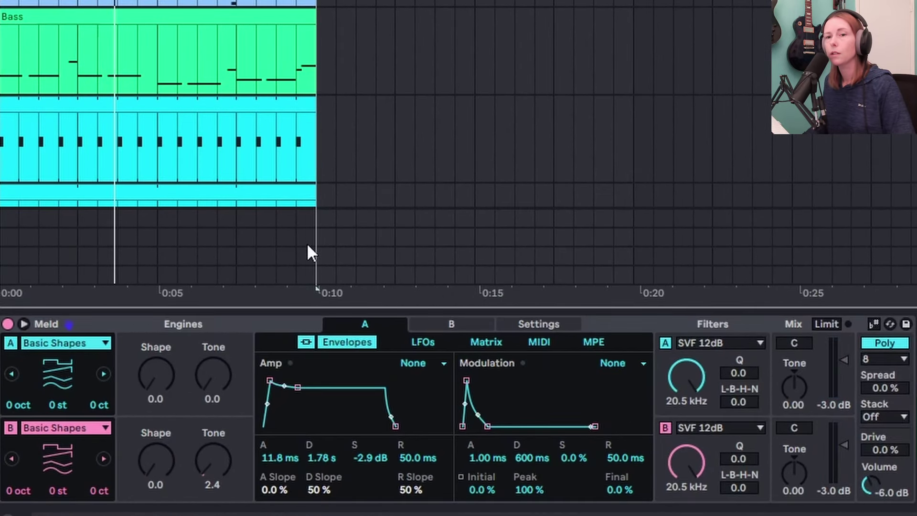
pyautogui.click(103, 374)
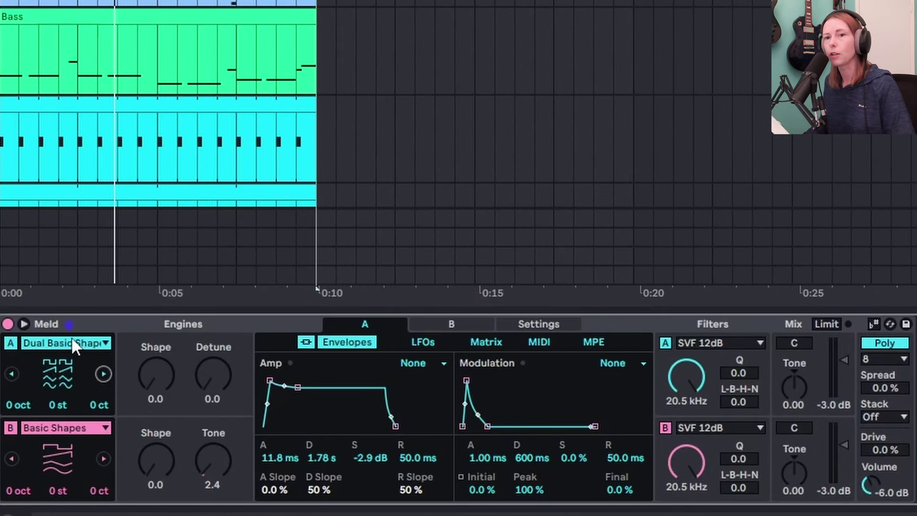
pyautogui.click(7, 432)
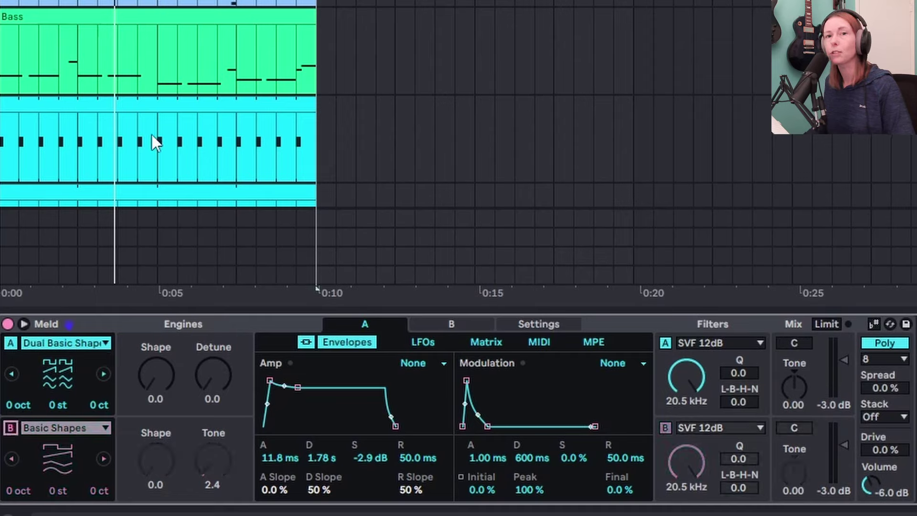
pyautogui.press('space')
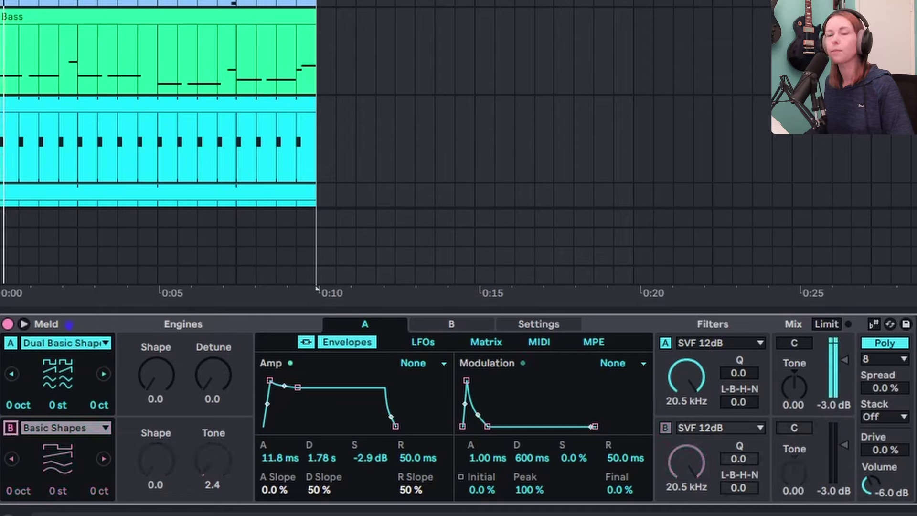
pyautogui.moveTo(155, 395); pyautogui.dragTo(161, 341)
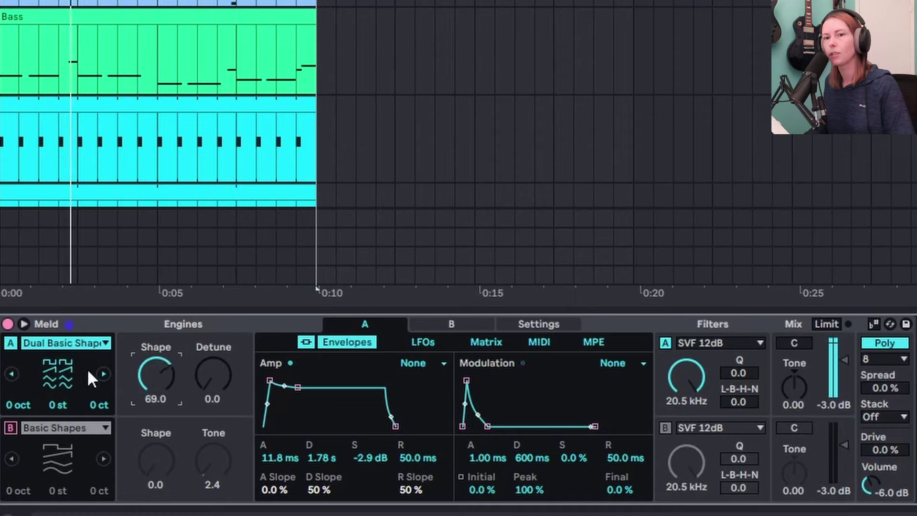
# - Switch Meld's engine B back on as Noisy Shapes and set its Rough amount to 0.0
pyautogui.click(11, 428)
pyautogui.click(82, 420)
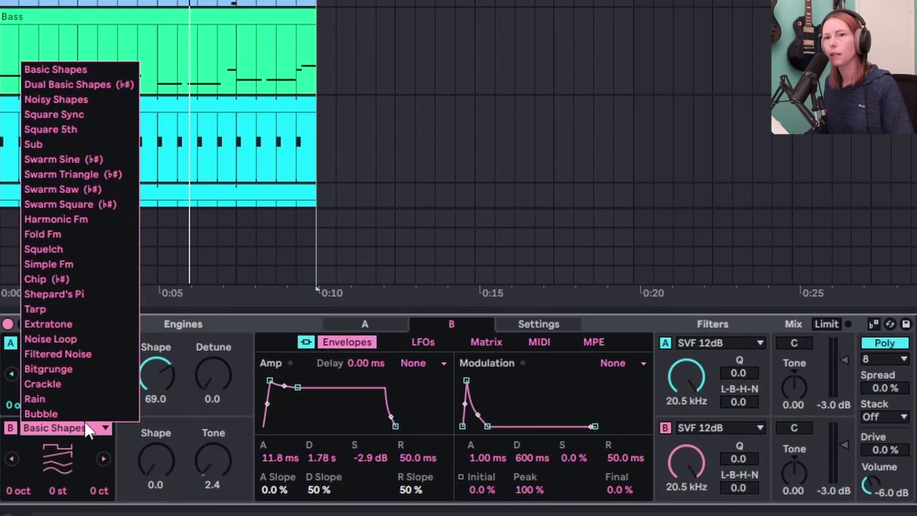
pyautogui.click(99, 100)
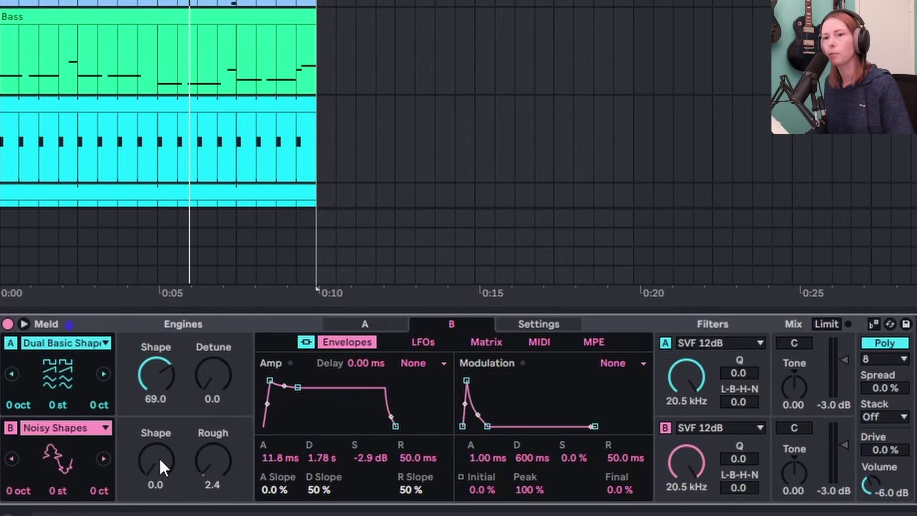
pyautogui.moveTo(211, 460); pyautogui.dragTo(211, 468)
# - Play the loop and set engine B's Shape to 83.3 and Rough to 21.4
pyautogui.press('space')
pyautogui.moveTo(150, 468); pyautogui.dragTo(150, 388)
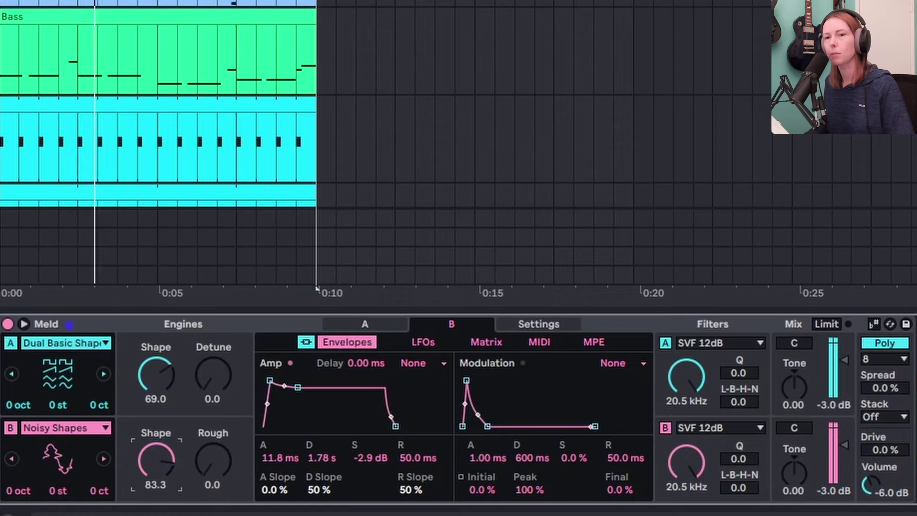
pyautogui.moveTo(213, 482); pyautogui.dragTo(214, 466)
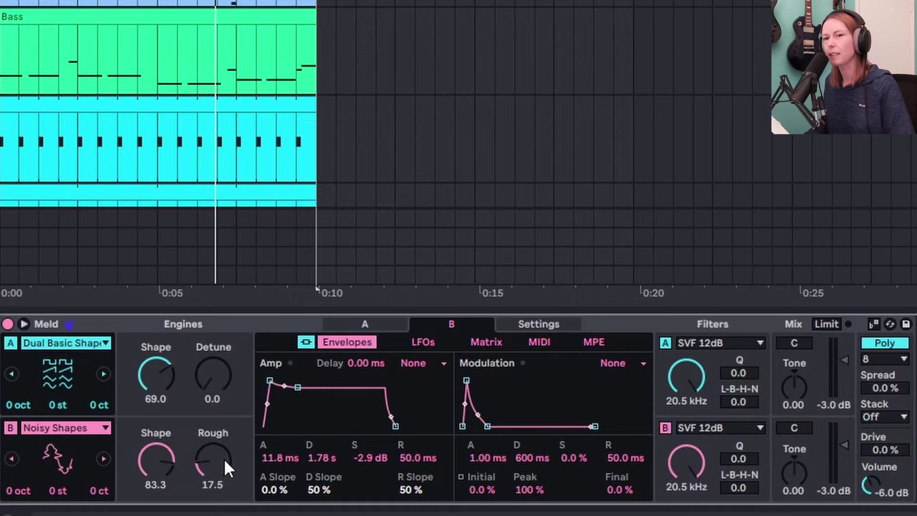
pyautogui.moveTo(223, 458); pyautogui.dragTo(224, 430)
# - During playback, set Meld's Spread to 17 %, Stack to 2 and Drive to 9.4 %
pyautogui.press('space')
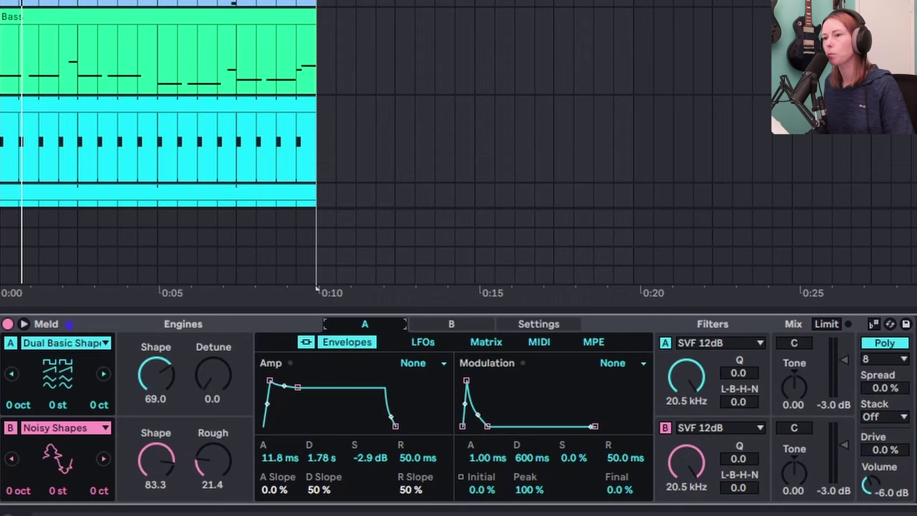
pyautogui.moveTo(885, 388); pyautogui.dragTo(884, 384)
pyautogui.click(885, 417)
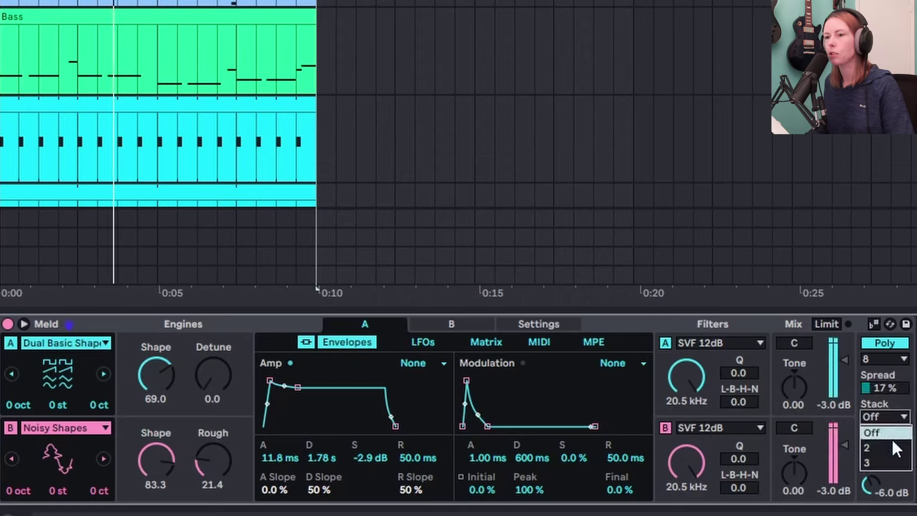
pyautogui.click(895, 438)
pyautogui.click(885, 417)
pyautogui.click(888, 448)
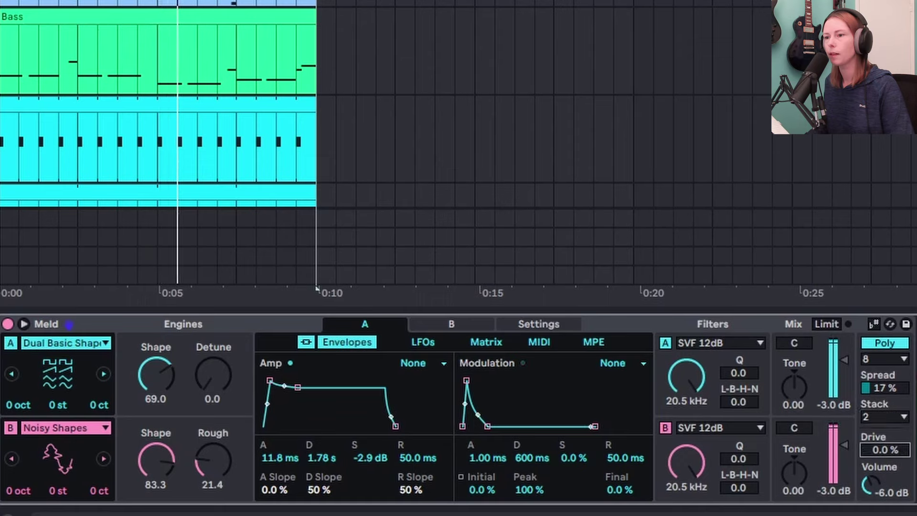
pyautogui.moveTo(900, 450); pyautogui.dragTo(899, 444)
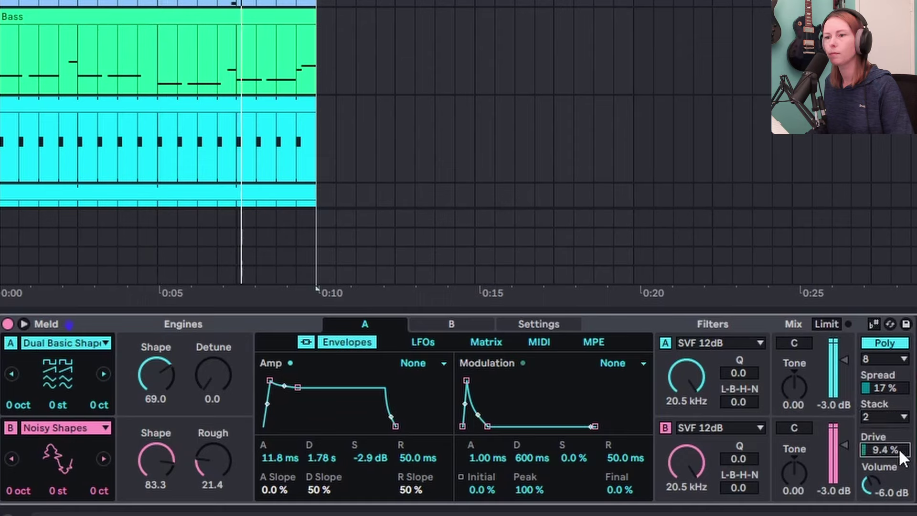
# - Modulate engine A's Detune by 0.3 with LFO 1 at a 3.41 Hz rate, and copy the modulation matrix to engine B
pyautogui.click(423, 341)
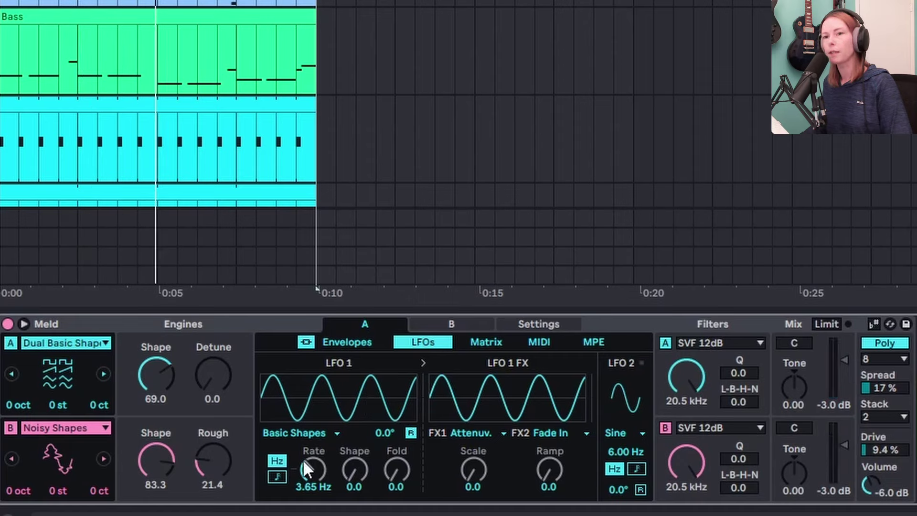
pyautogui.moveTo(312, 469); pyautogui.dragTo(313, 473)
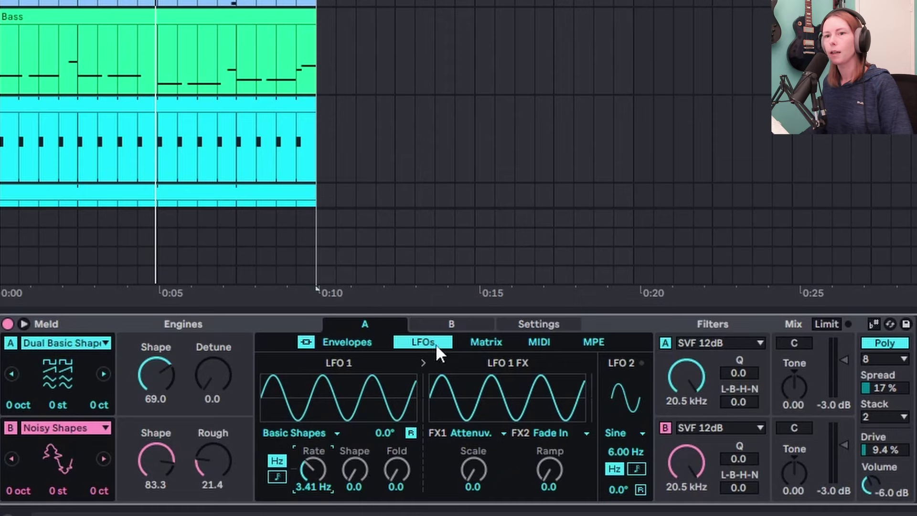
pyautogui.click(24, 324)
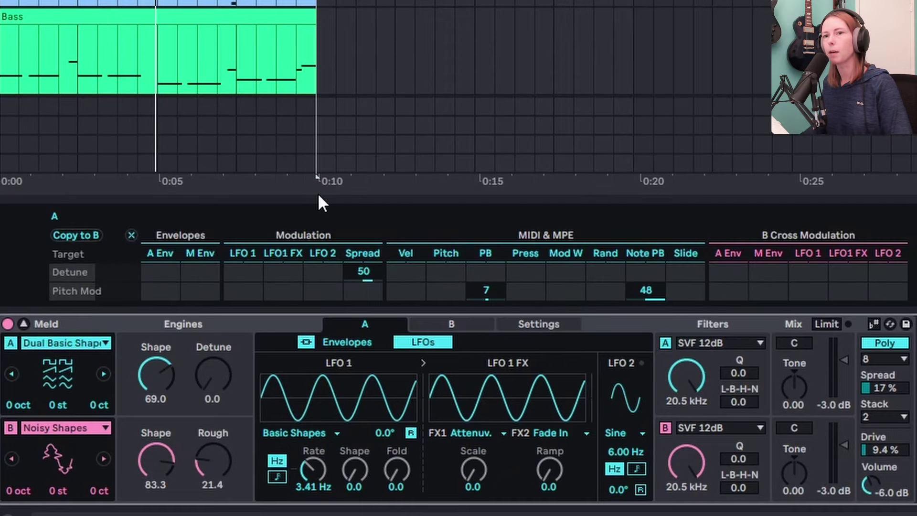
pyautogui.moveTo(319, 199); pyautogui.dragTo(319, 0)
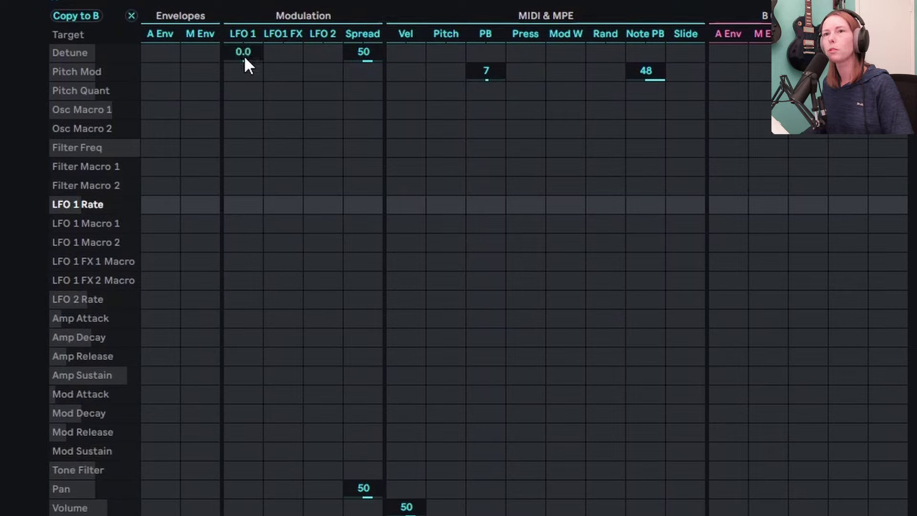
pyautogui.moveTo(244, 55); pyautogui.dragTo(244, 48)
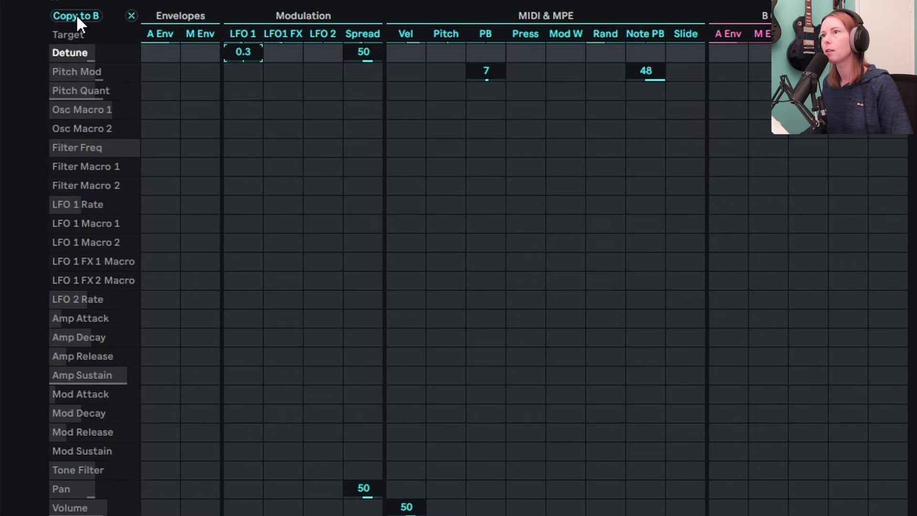
pyautogui.click(77, 16)
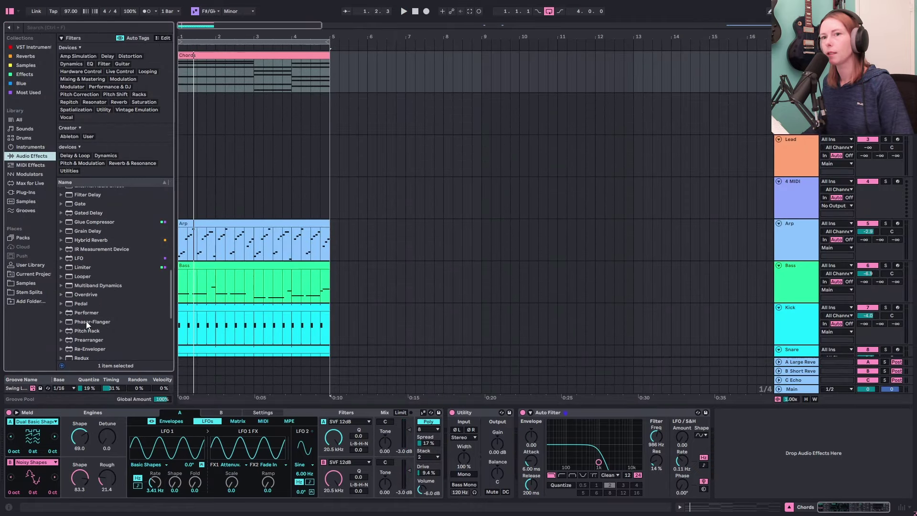
# - Insert a Phaser-Flanger directly after Meld and delete the Utility device from the Chords track
pyautogui.moveTo(86, 321); pyautogui.dragTo(471, 421)
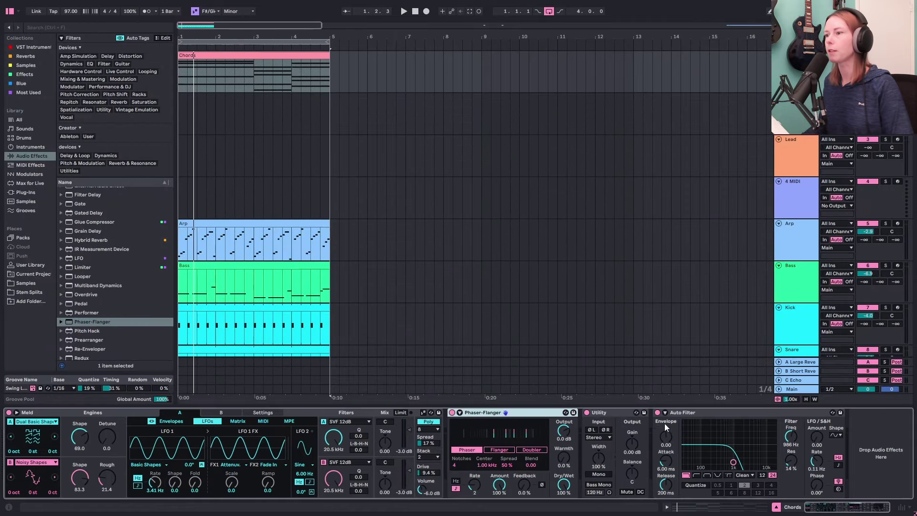
pyautogui.click(618, 413)
pyautogui.press('Delete')
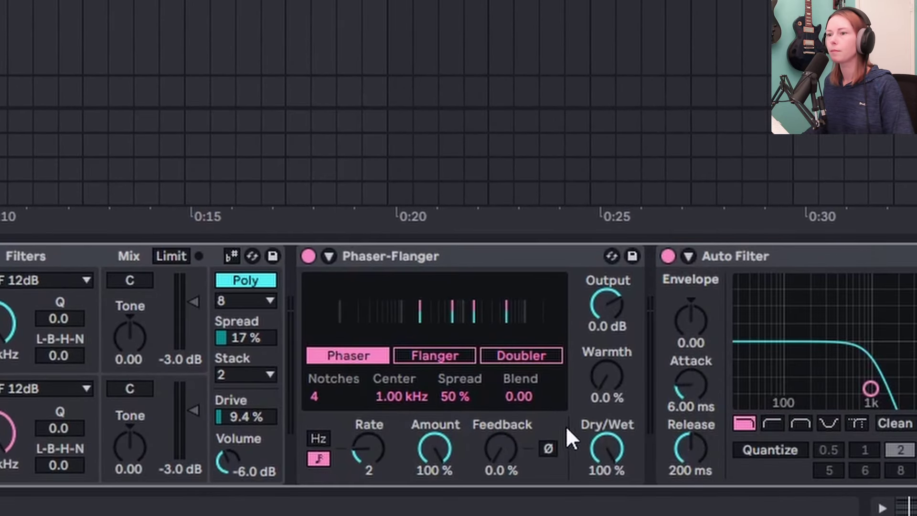
# - During playback, set the Phaser-Flanger's Notches to 8, Center to 519 Hz, Rate to 1.5, Blend to 0.46 and Feedback to 24 %
pyautogui.press('space')
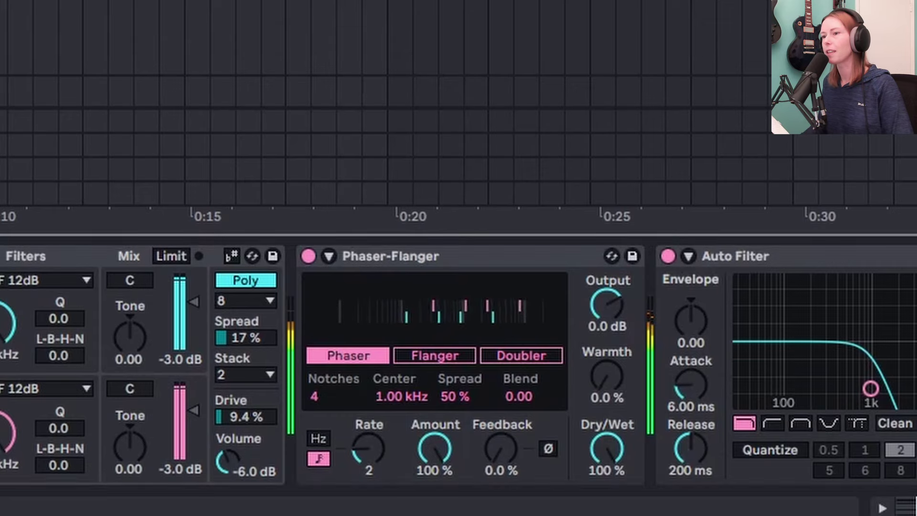
pyautogui.moveTo(326, 389)
pyautogui.mouseDown()
pyautogui.moveTo(326, 375)
pyautogui.moveTo(326, 389)
pyautogui.mouseUp()
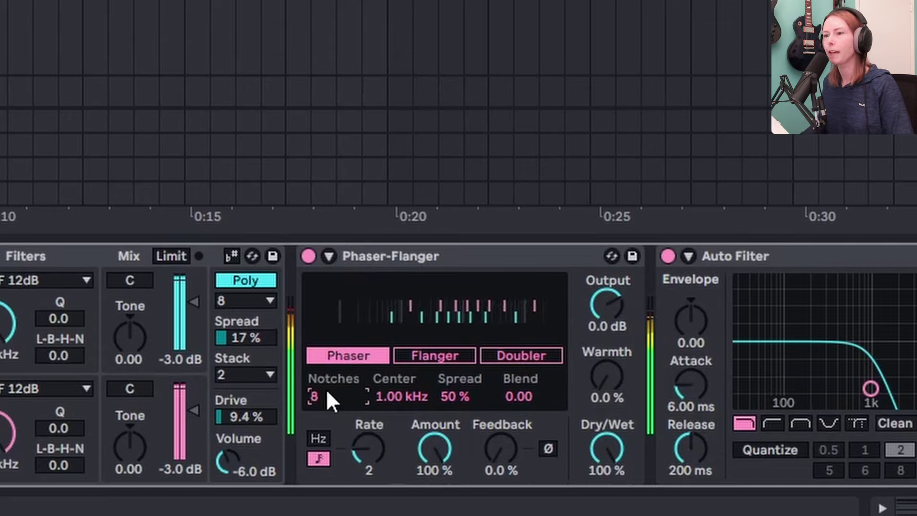
pyautogui.moveTo(418, 401); pyautogui.dragTo(418, 414)
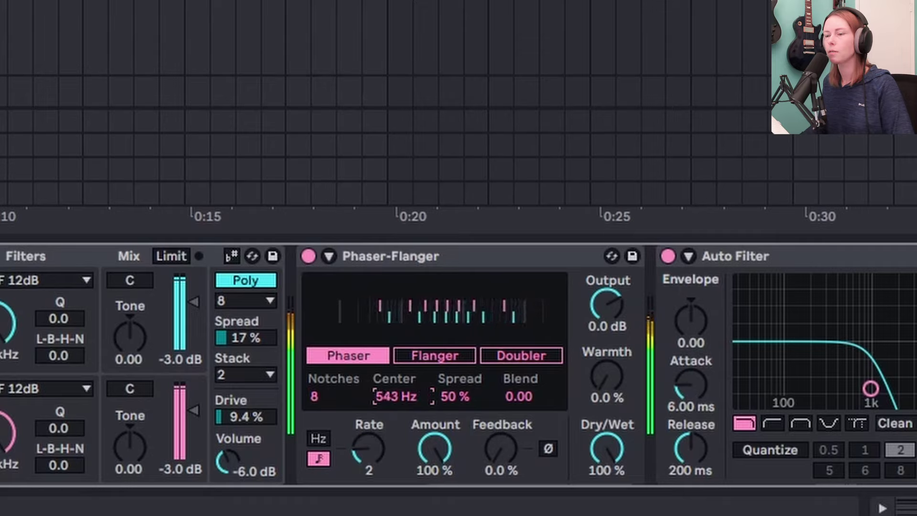
pyautogui.moveTo(369, 449); pyautogui.dragTo(369, 453)
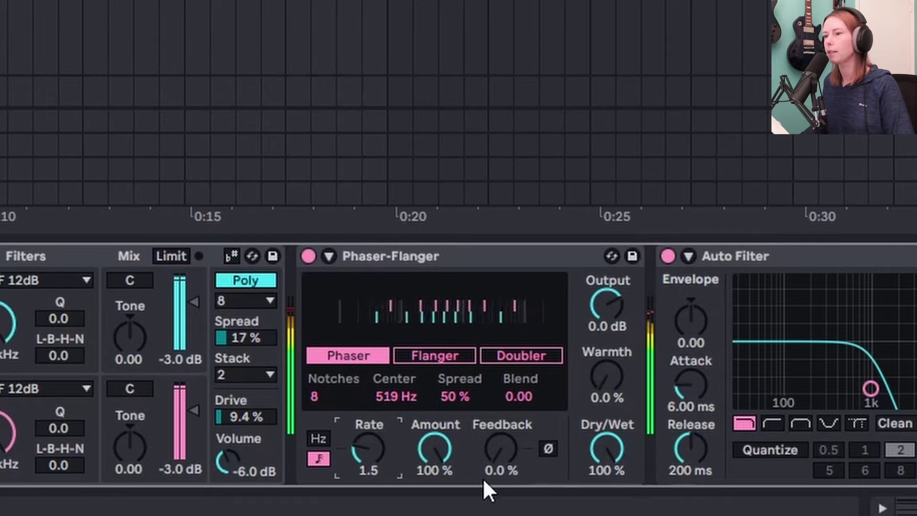
pyautogui.moveTo(516, 448); pyautogui.dragTo(516, 423)
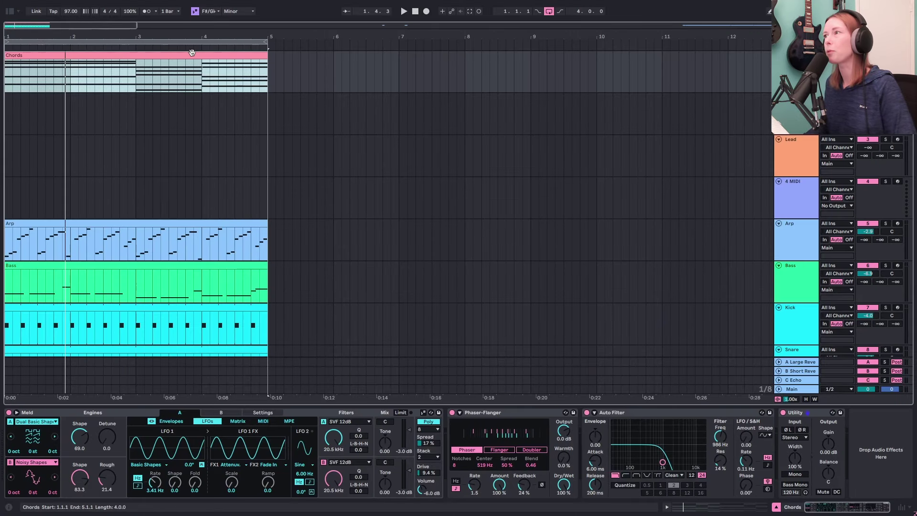
# - Audition the chords with the full loop and display the Auto Filter frequency automation on the Chords track
pyautogui.press('space')
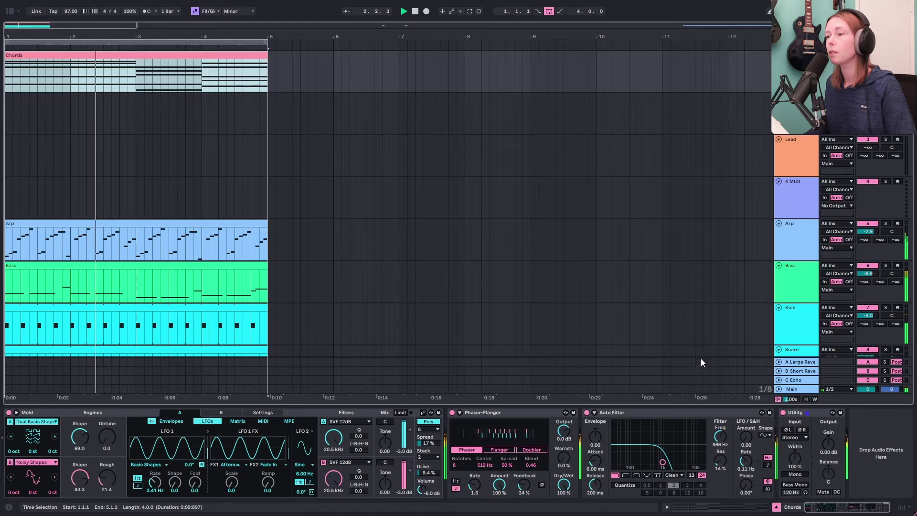
pyautogui.click(722, 432)
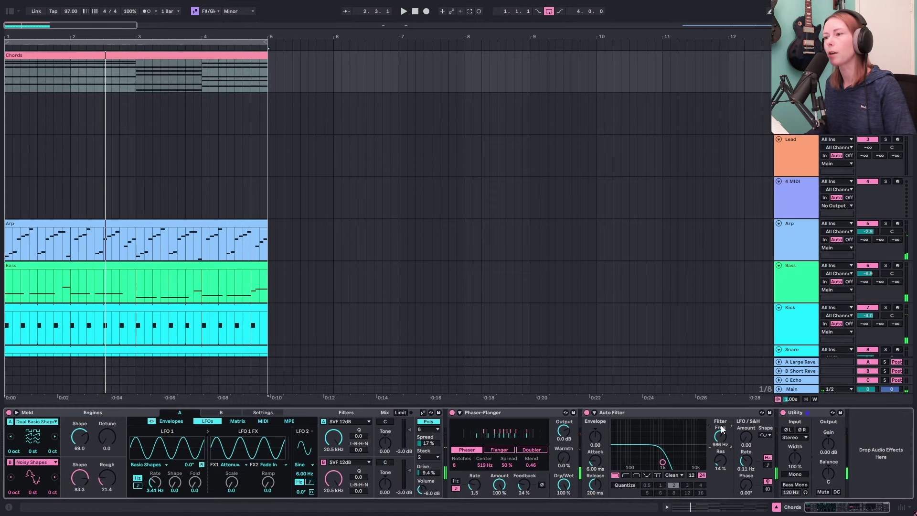
pyautogui.press('a')
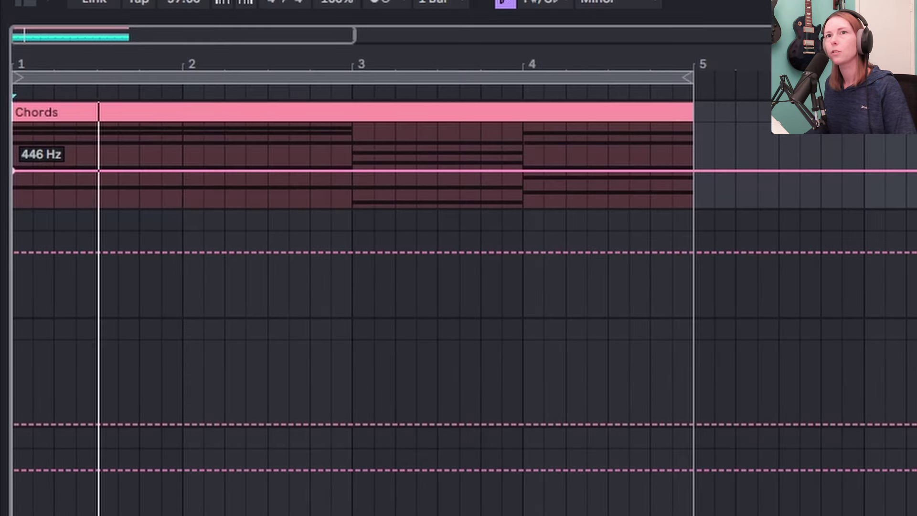
pyautogui.press('space')
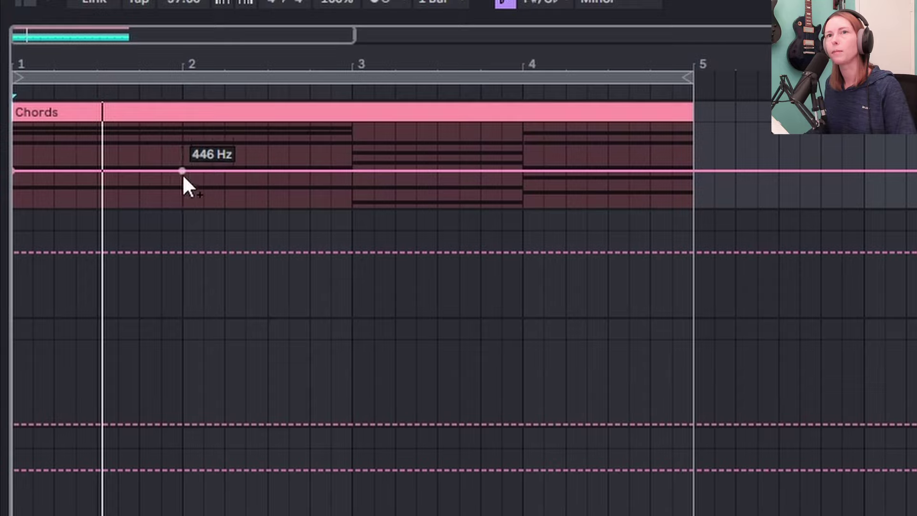
# - Draw filter frequency breakpoints: 1.97 kHz at bar 2, 300 Hz at bar 3, two within bar 3, 1.62 kHz in bar 4 and 272 Hz near its end
pyautogui.moveTo(182, 171); pyautogui.dragTo(182, 152)
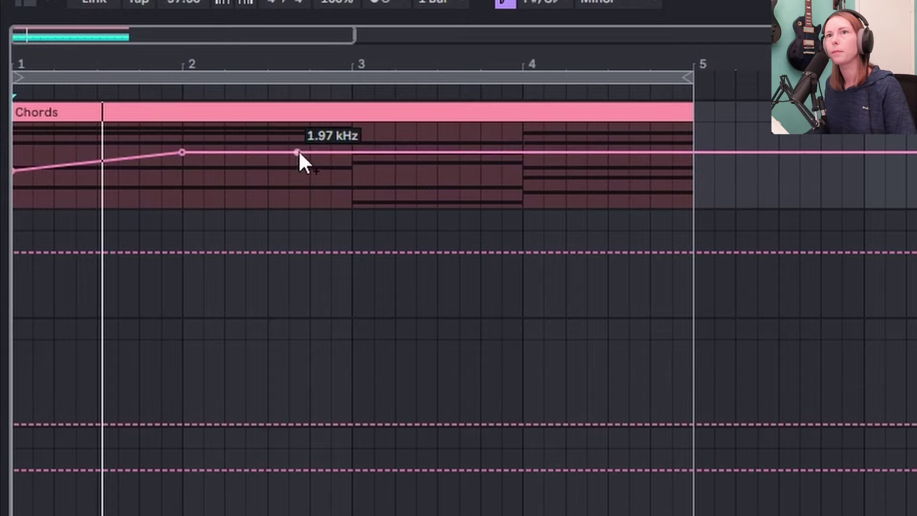
pyautogui.moveTo(298, 153); pyautogui.dragTo(352, 176)
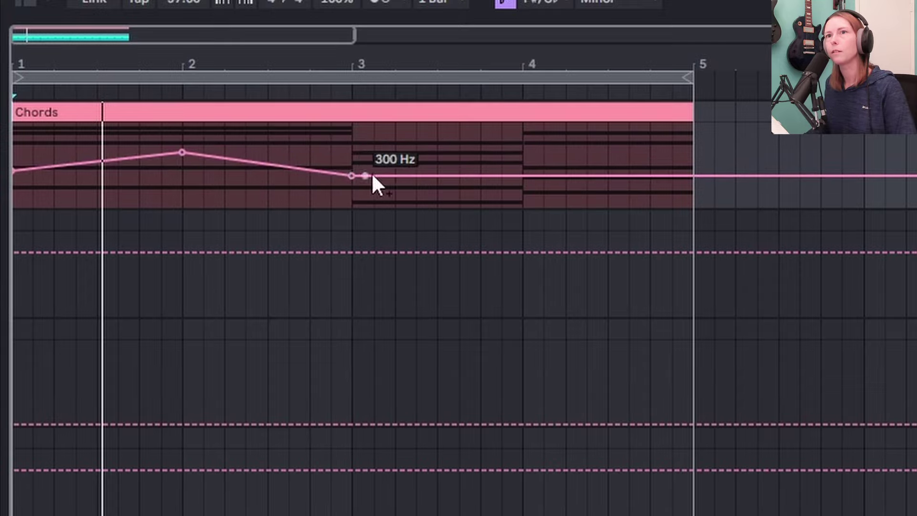
pyautogui.moveTo(436, 176); pyautogui.dragTo(501, 177)
pyautogui.click(481, 163)
pyautogui.moveTo(566, 163); pyautogui.dragTo(566, 155)
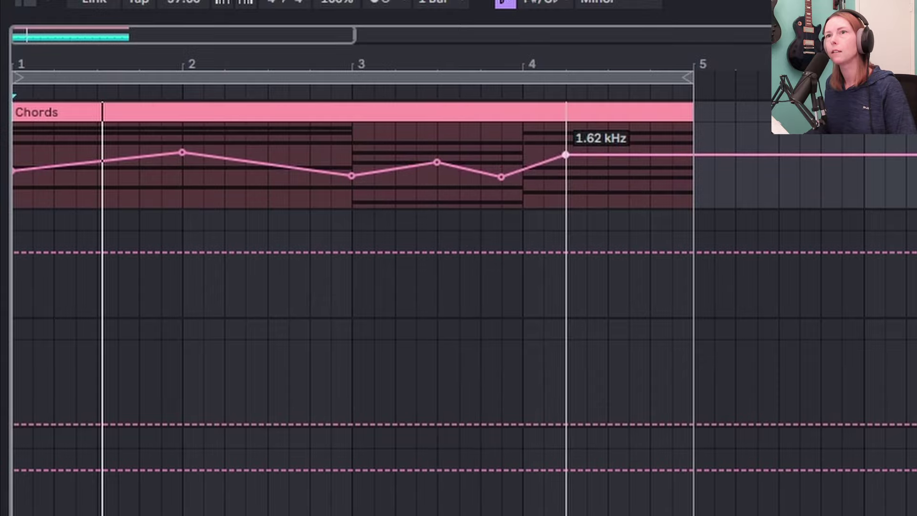
pyautogui.moveTo(648, 156); pyautogui.dragTo(672, 177)
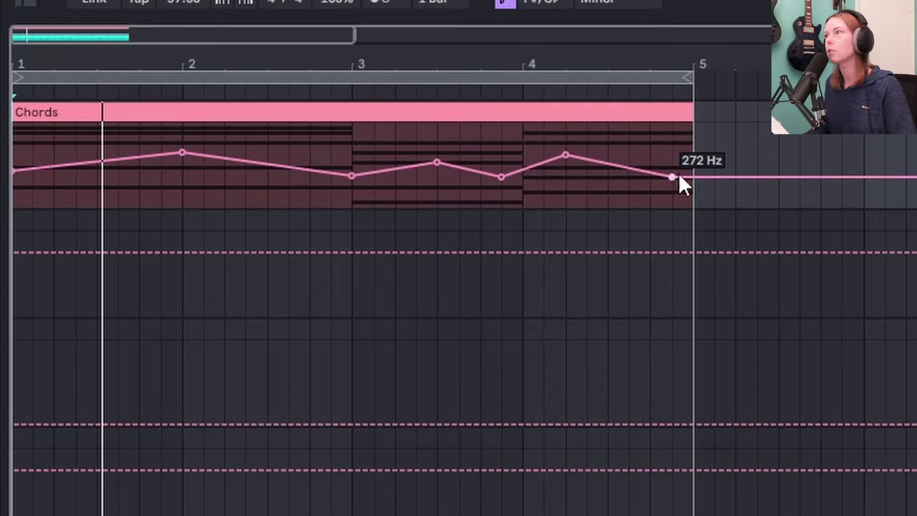
# - During playback, shift the bar 2 and bar 4 filter peaks slightly later, raise the bar 3 peak and move the last breakpoint to bar 5
pyautogui.press('space')
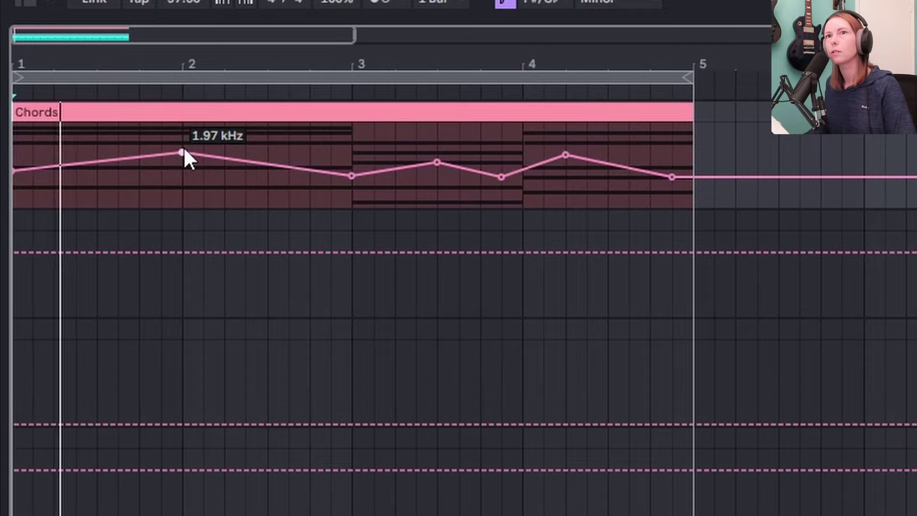
pyautogui.moveTo(182, 149); pyautogui.dragTo(201, 151)
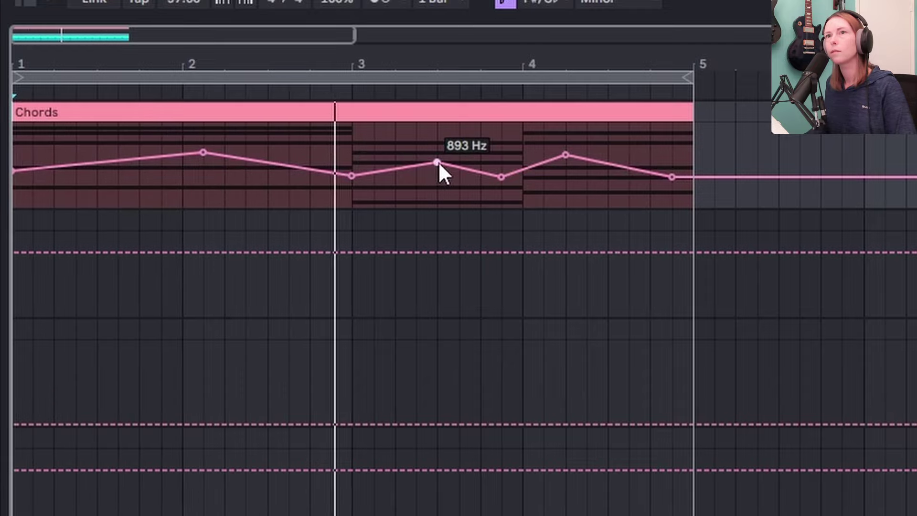
pyautogui.moveTo(436, 165); pyautogui.dragTo(443, 157)
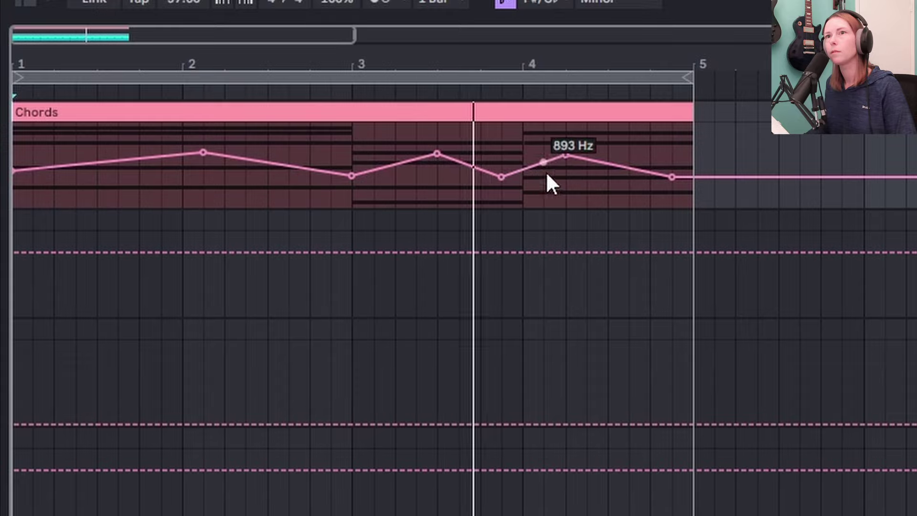
pyautogui.moveTo(569, 154); pyautogui.dragTo(599, 157)
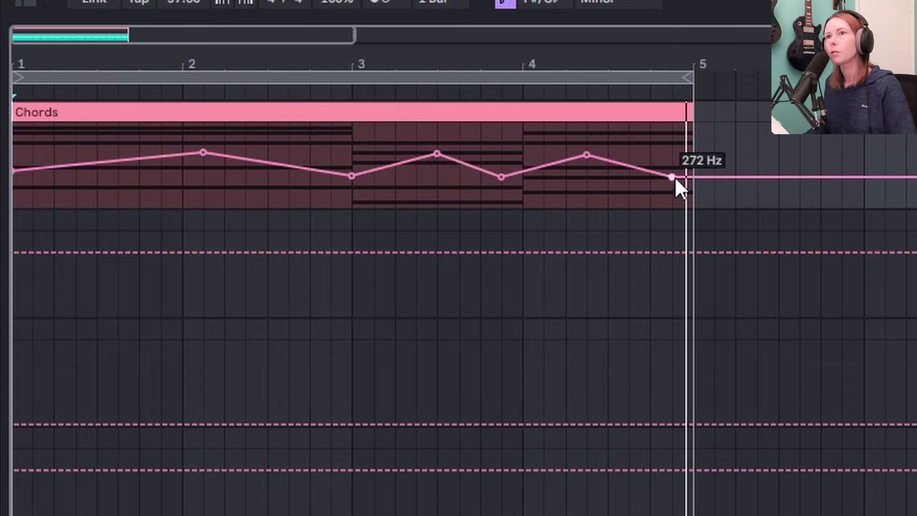
pyautogui.moveTo(672, 177); pyautogui.dragTo(693, 177)
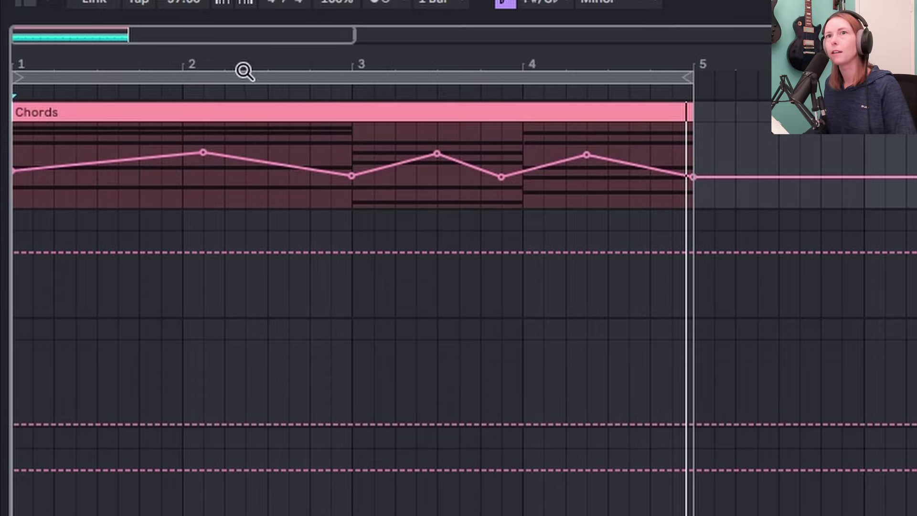
pyautogui.moveTo(242, 71); pyautogui.dragTo(258, 86)
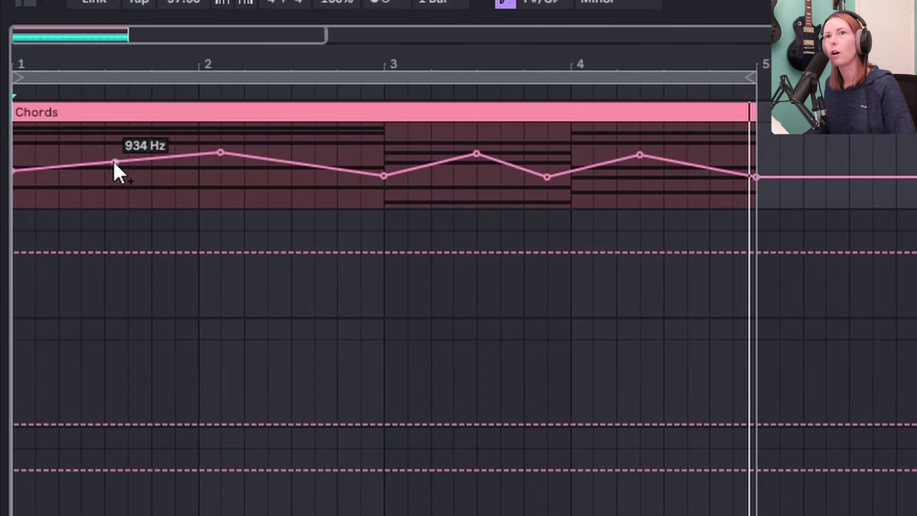
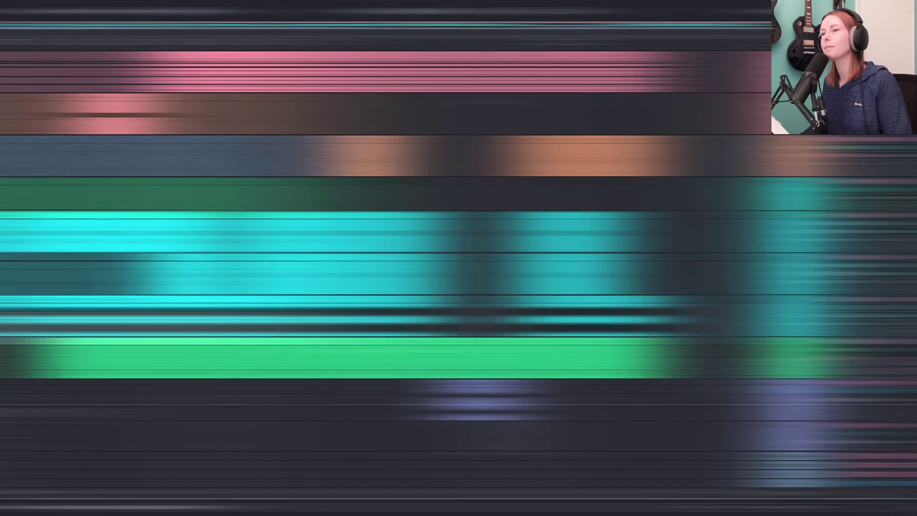
# - Look over all tracks of the full arrangement and play it from the beginning
pyautogui.scroll(-8, 675, 99)
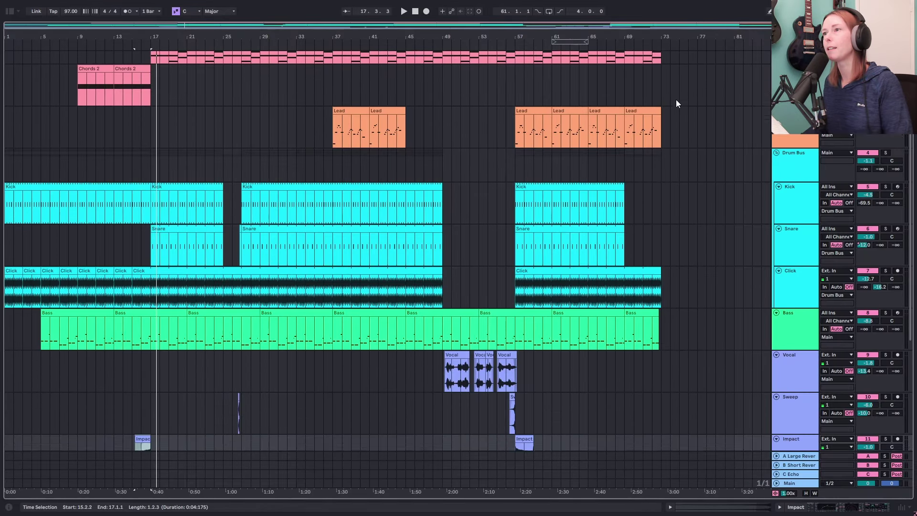
pyautogui.scroll(-1, 675, 99)
pyautogui.scroll(3, 677, 100)
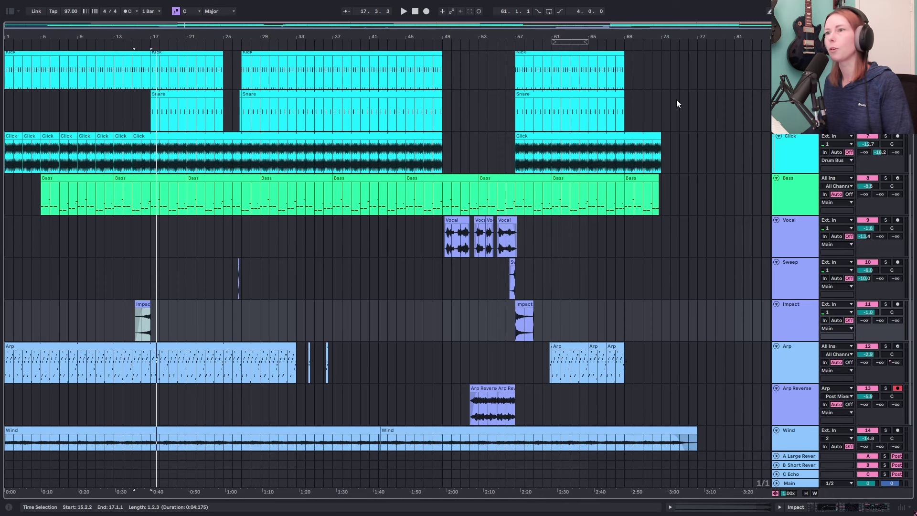
pyautogui.scroll(6, 653, 148)
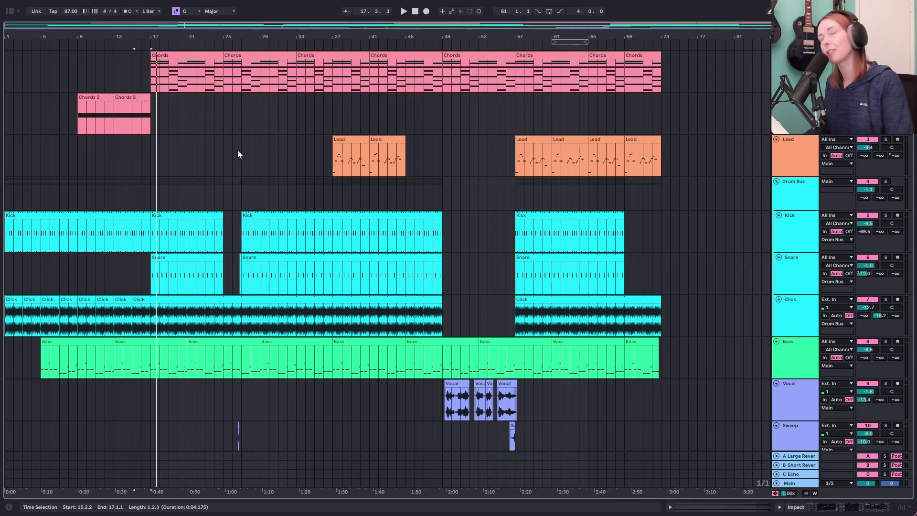
pyautogui.click(416, 12)
pyautogui.press('space')
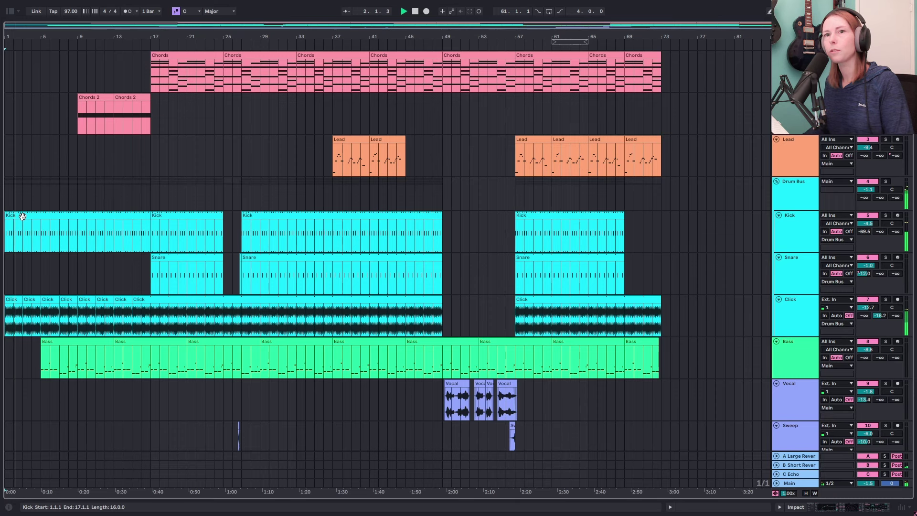
# - During playback, examine the Arp track's C-Echo send and Wavetable filter automation, and select the Wind track
pyautogui.scroll(-2, 23, 219)
pyautogui.scroll(-6, 23, 220)
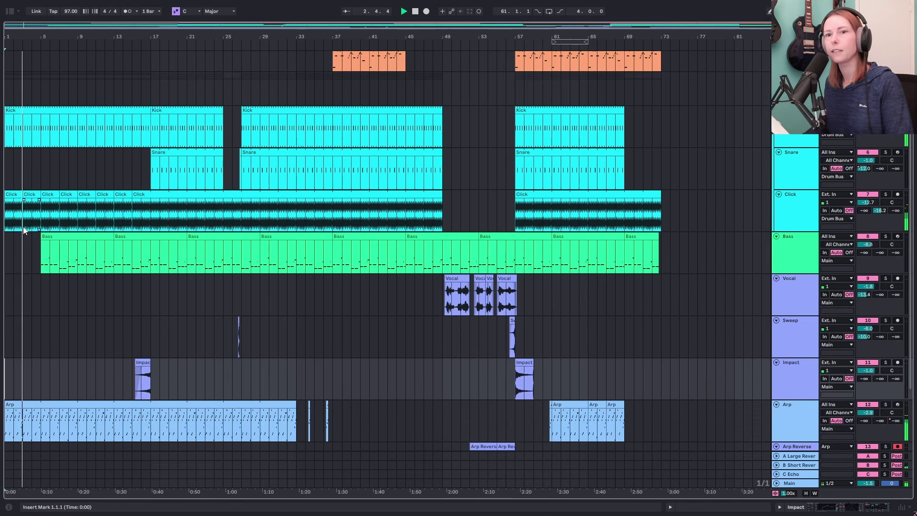
pyautogui.press('a')
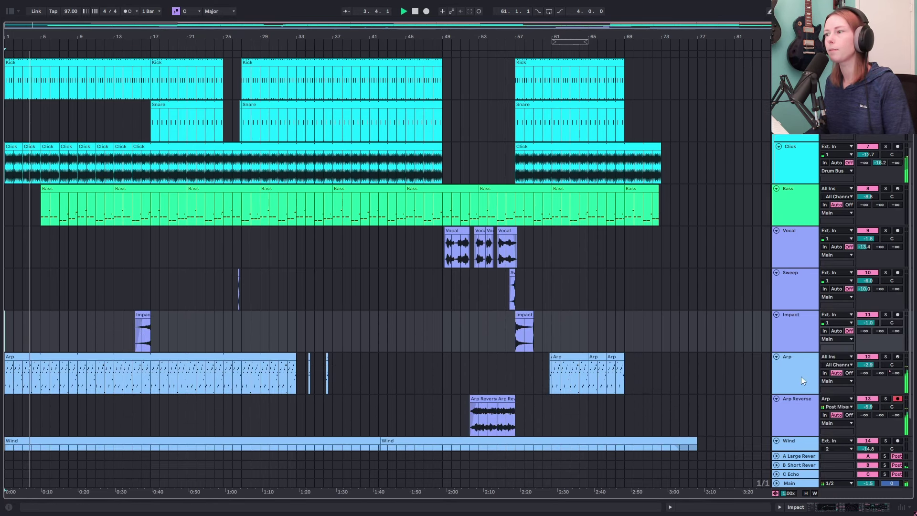
pyautogui.scroll(-4, 279, 340)
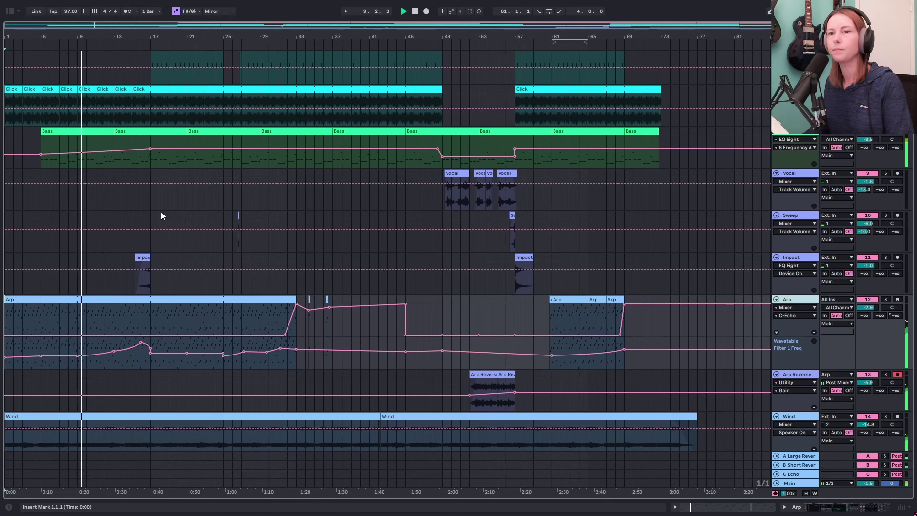
pyautogui.press('a')
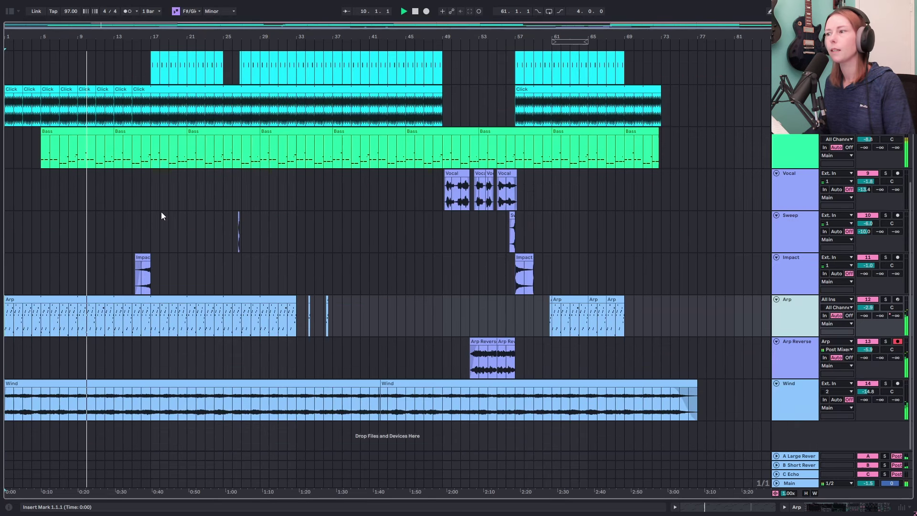
pyautogui.click(798, 395)
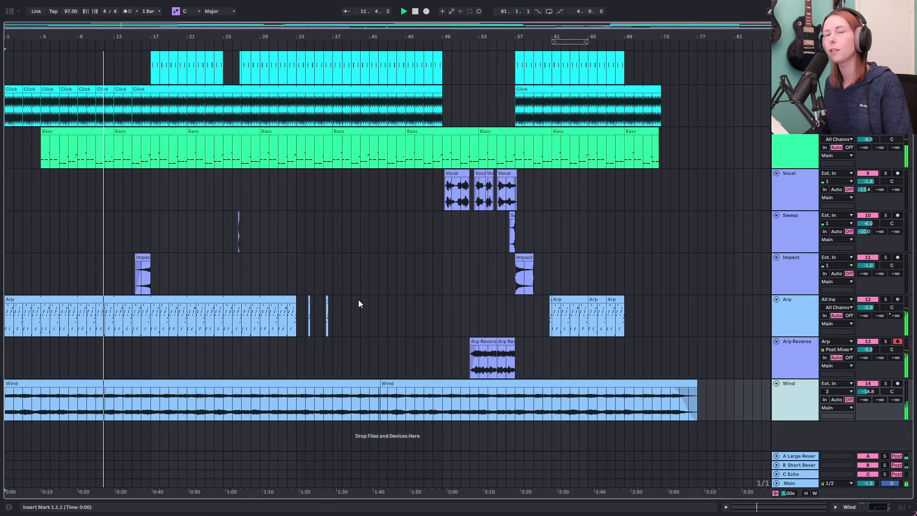
# - Select the second Chords 2 clip and examine the filter frequency automation on the Chords and Chords 2 tracks during playback
pyautogui.scroll(6, 329, 300)
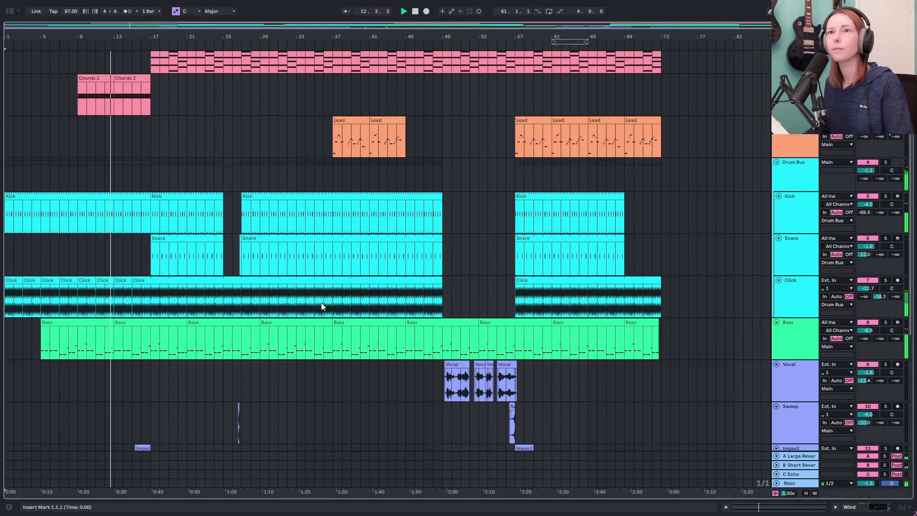
pyautogui.click(129, 104)
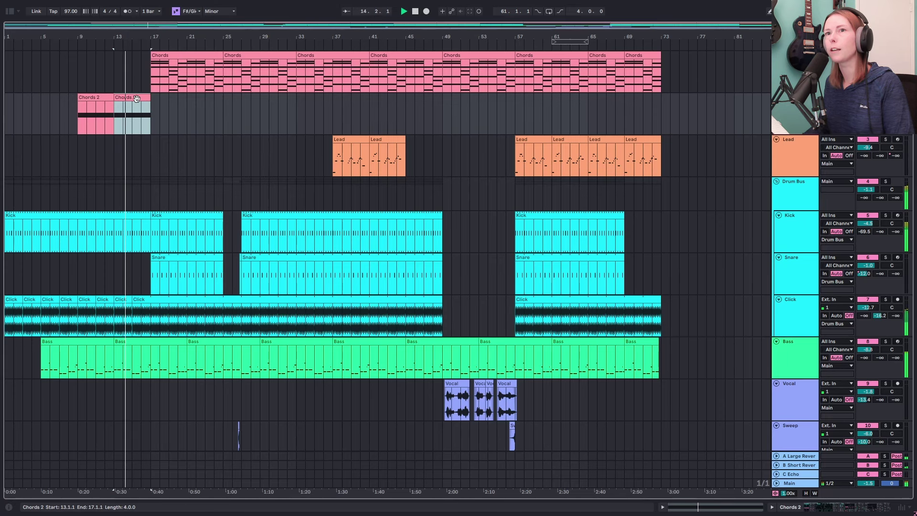
pyautogui.press('a')
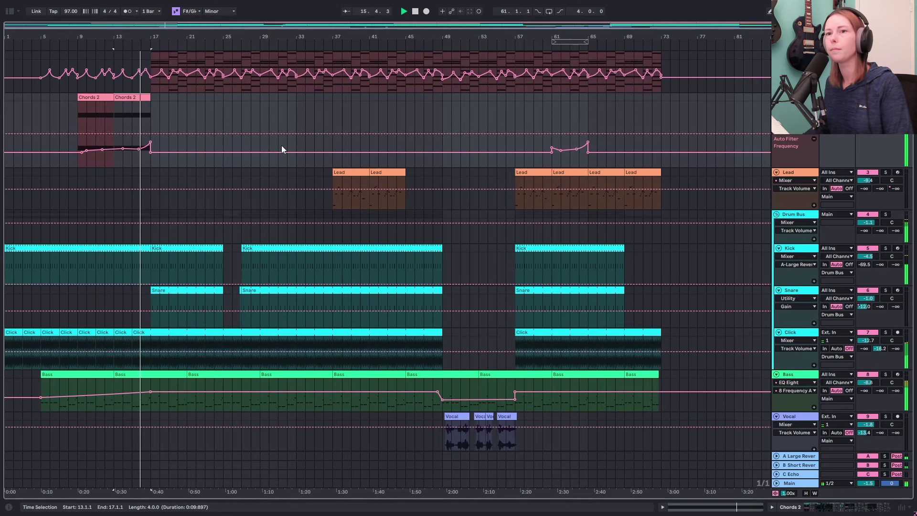
pyautogui.press('a')
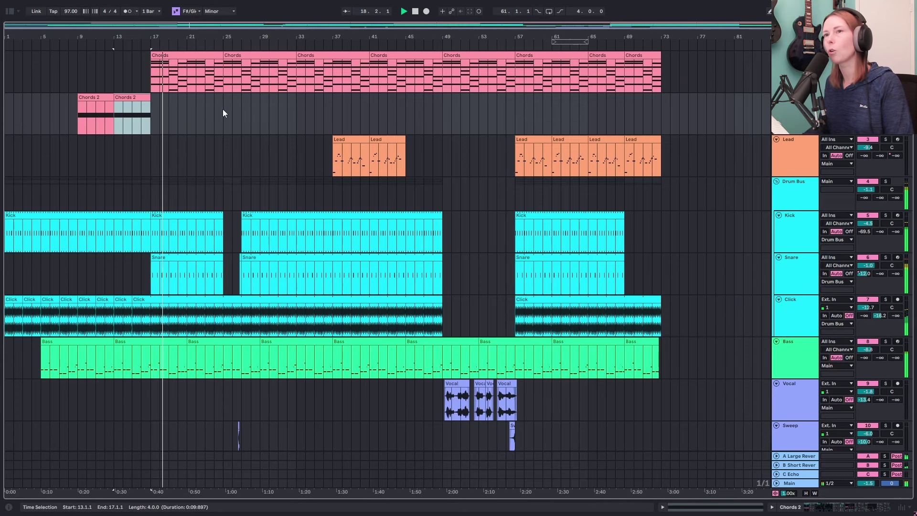
pyautogui.press('a')
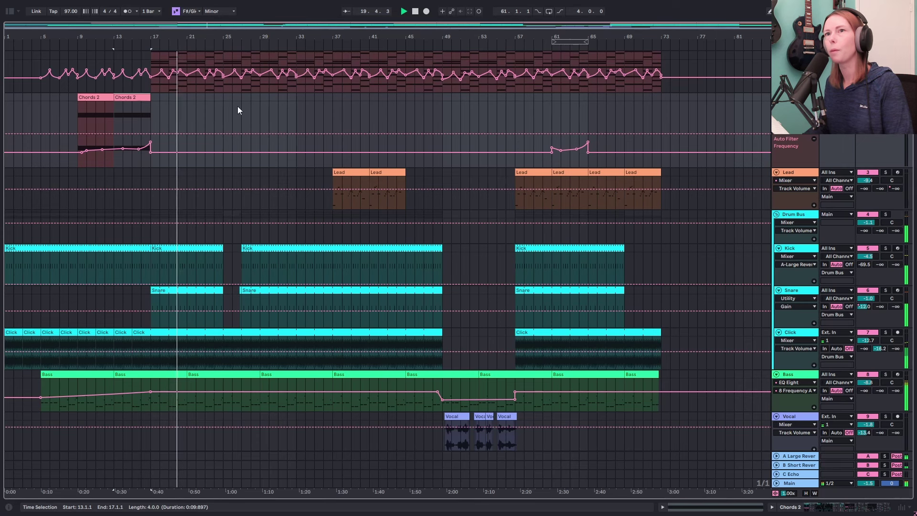
pyautogui.moveTo(227, 79)
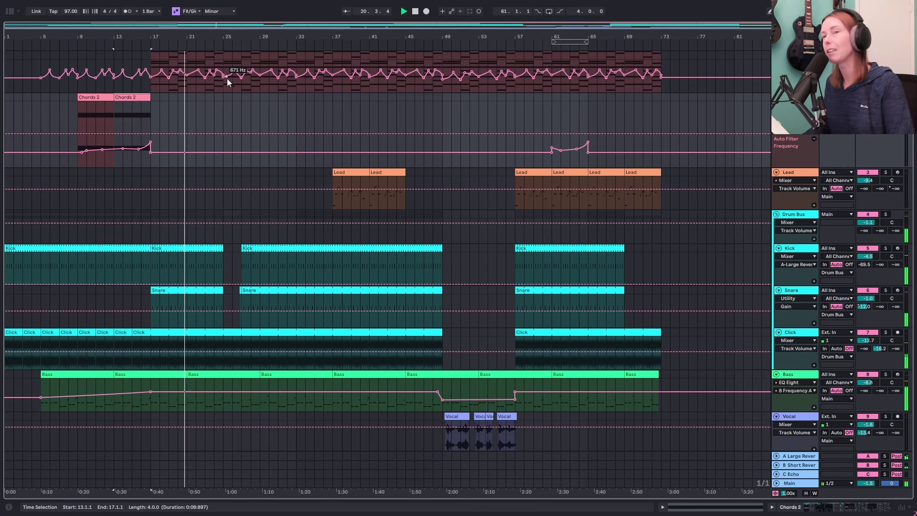
# - Hide the automation lanes and examine the drum break and sweep around bars 25 to 27 during playback
pyautogui.press('a')
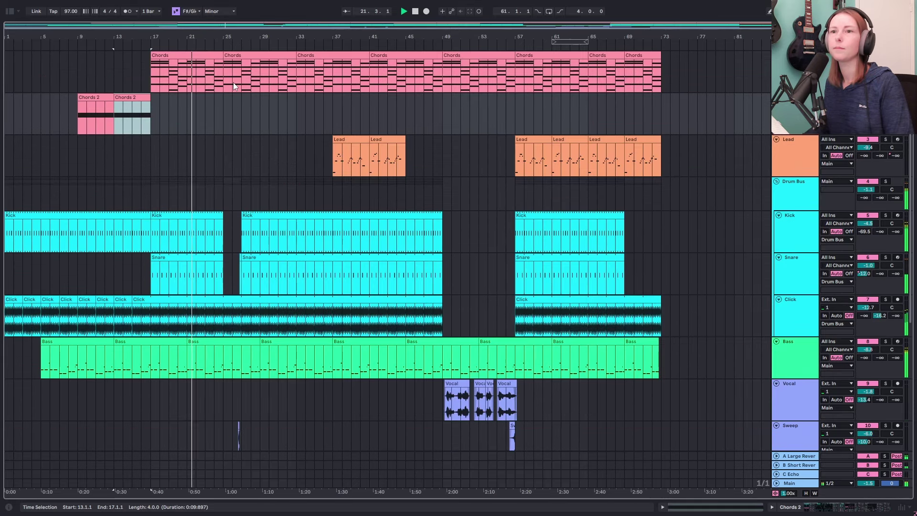
pyautogui.scroll(-3, 234, 82)
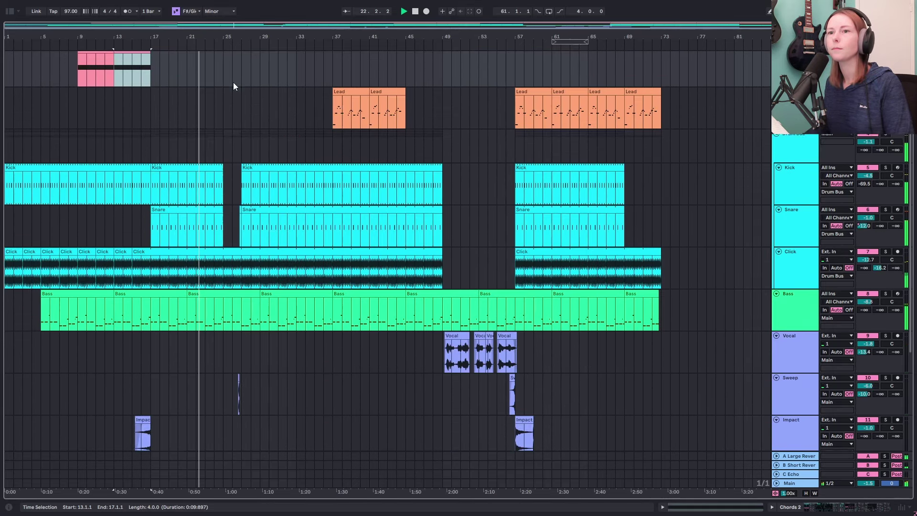
pyautogui.scroll(-1, 234, 82)
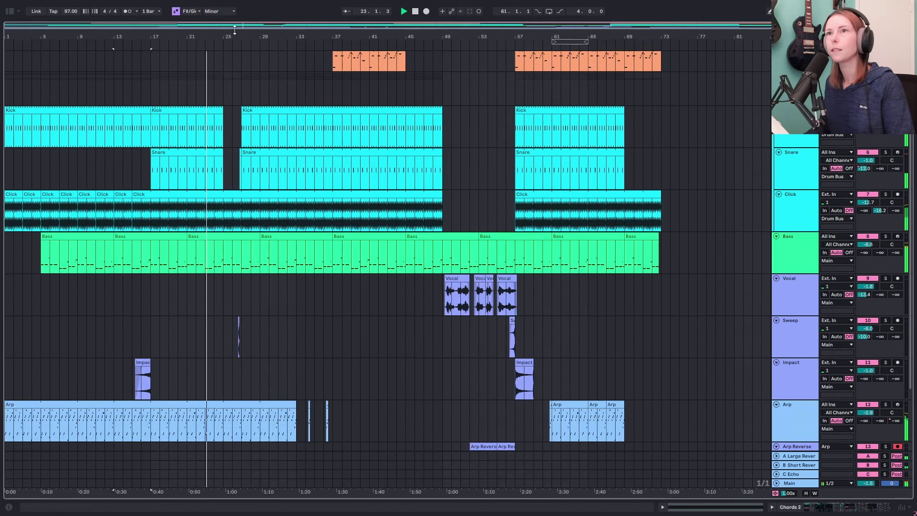
pyautogui.scroll(5, 234, 82)
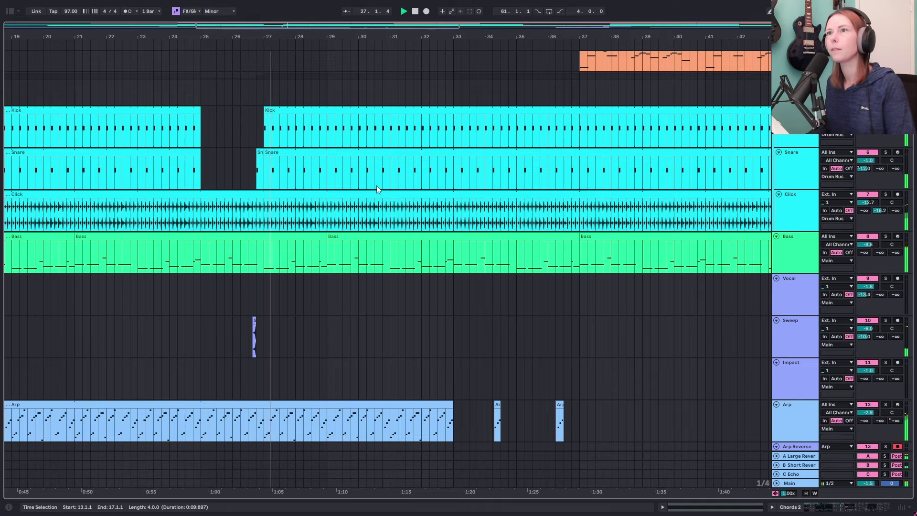
pyautogui.moveTo(400, 41); pyautogui.dragTo(347, 12)
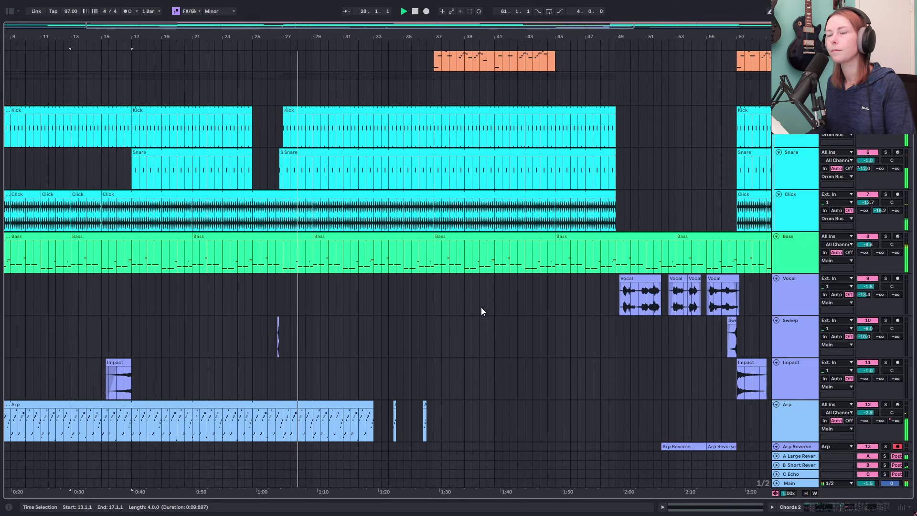
# - Show the automation lanes to examine the Arp track's C-Echo send around bar 33, and hide them again
pyautogui.scroll(-2, 512, 314)
pyautogui.scroll(-2, 511, 314)
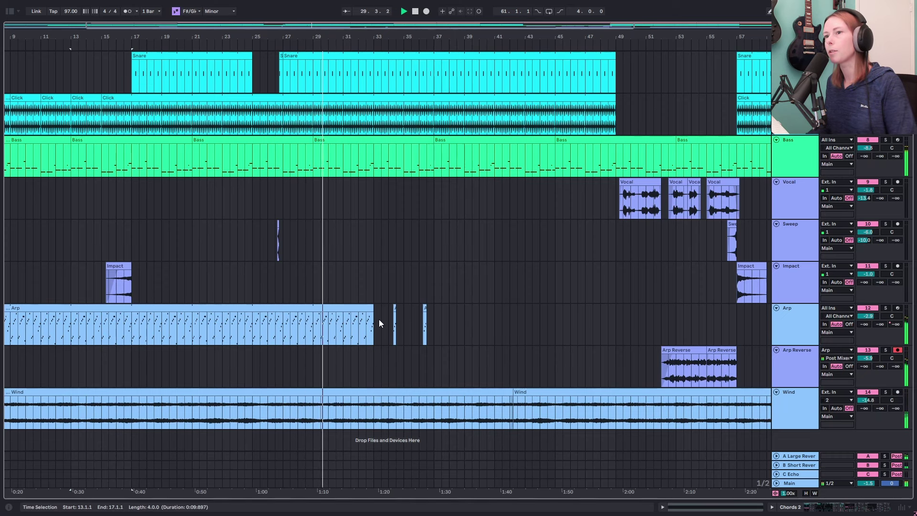
pyautogui.press('a')
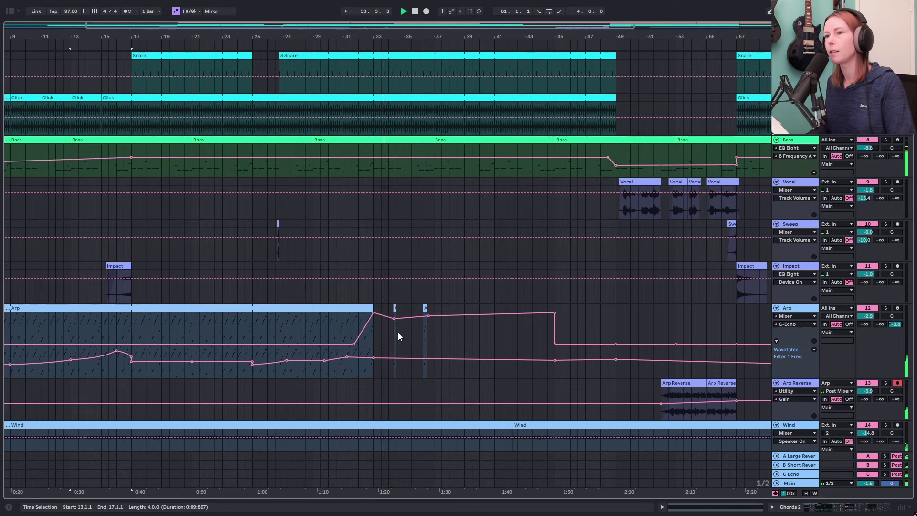
pyautogui.press('a')
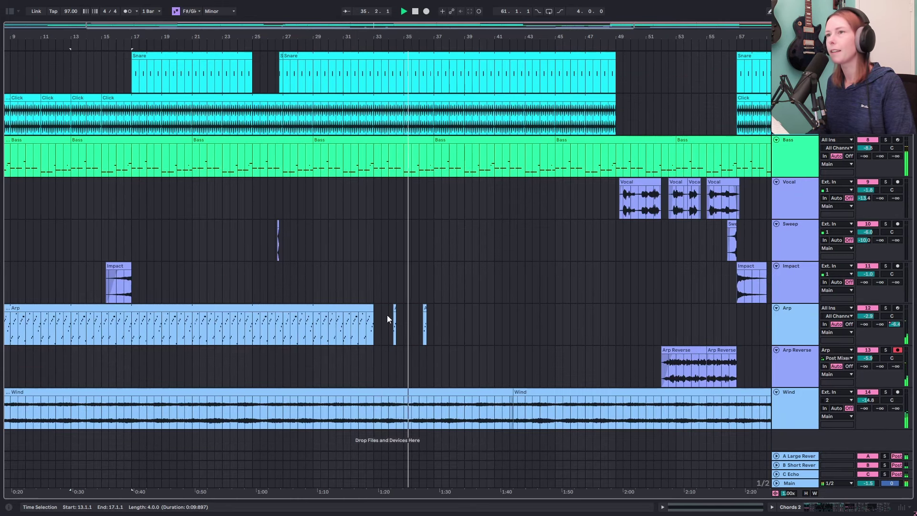
# - During playback, look over the Lead clips from bar 37 and how the surrounding tracks are arranged up to the end
pyautogui.moveTo(588, 36); pyautogui.dragTo(539, 22)
pyautogui.scroll(5, 546, 193)
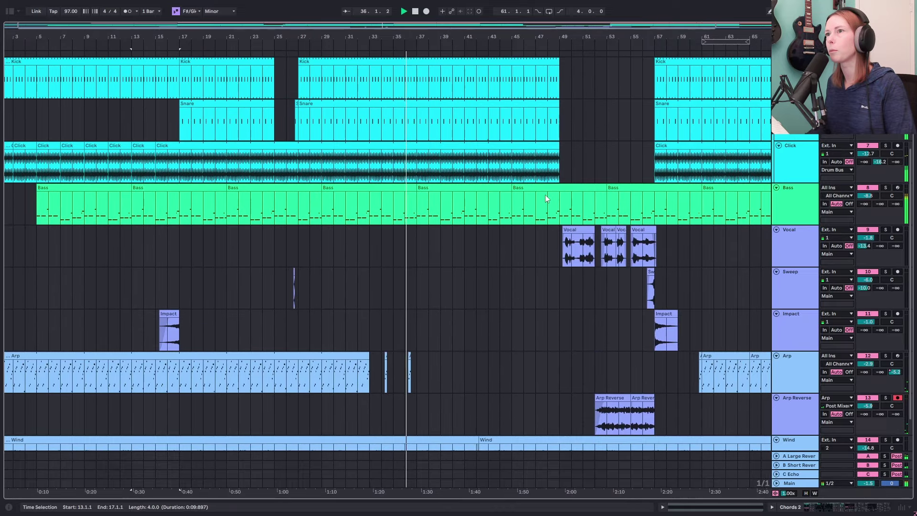
pyautogui.scroll(3, 545, 190)
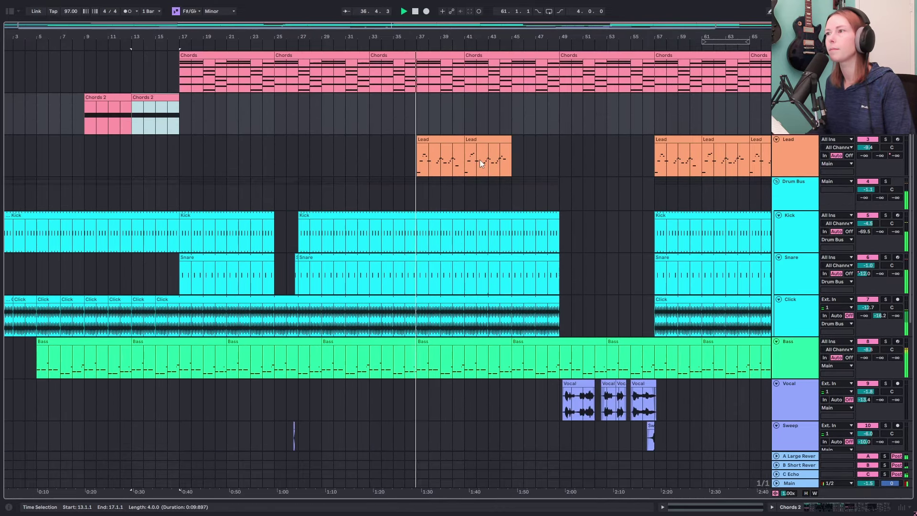
pyautogui.moveTo(653, 37); pyautogui.dragTo(531, 23)
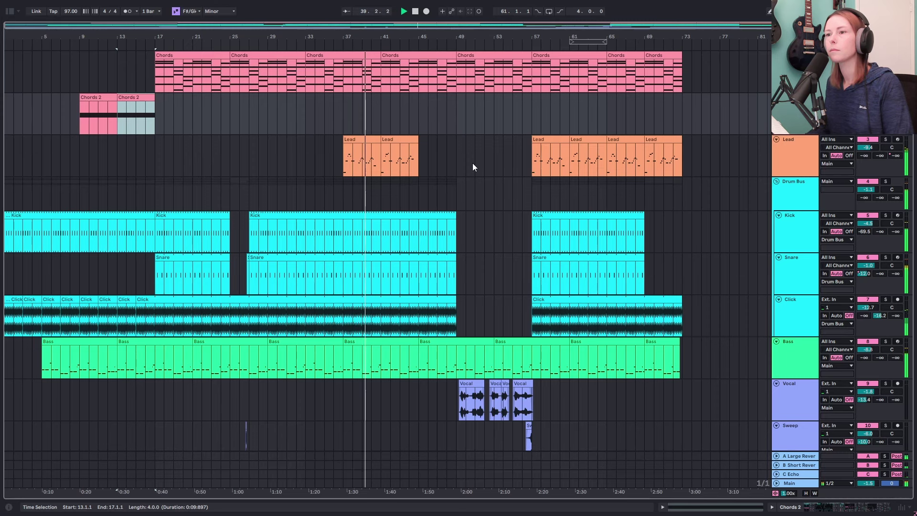
pyautogui.scroll(-2, 473, 166)
pyautogui.scroll(-5, 472, 162)
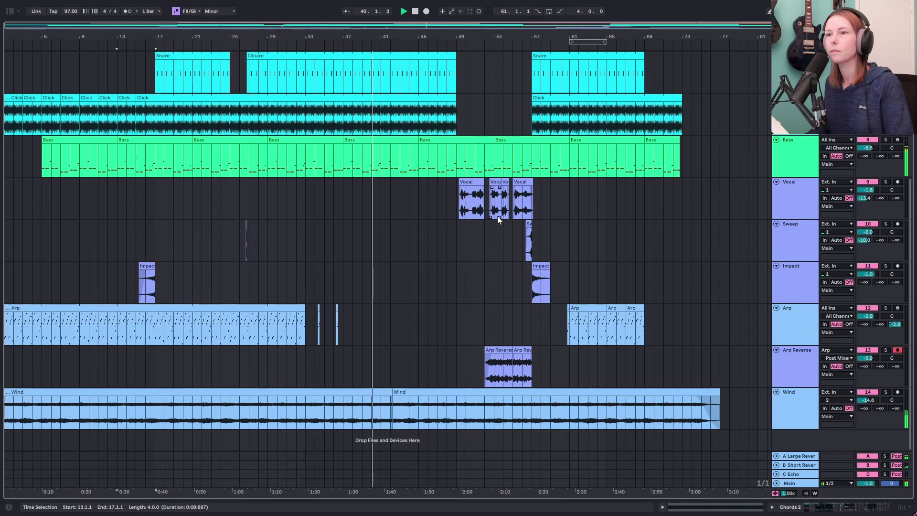
pyautogui.scroll(6, 523, 213)
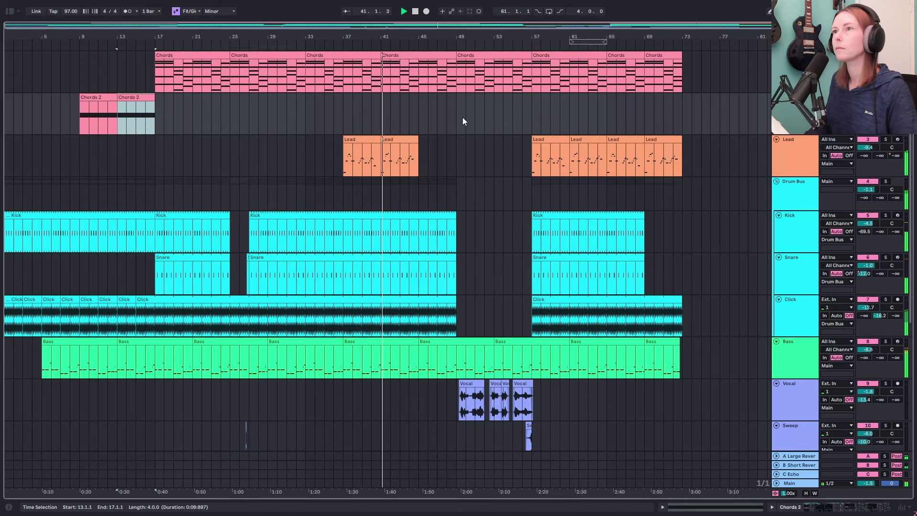
pyautogui.moveTo(473, 35); pyautogui.dragTo(472, 29)
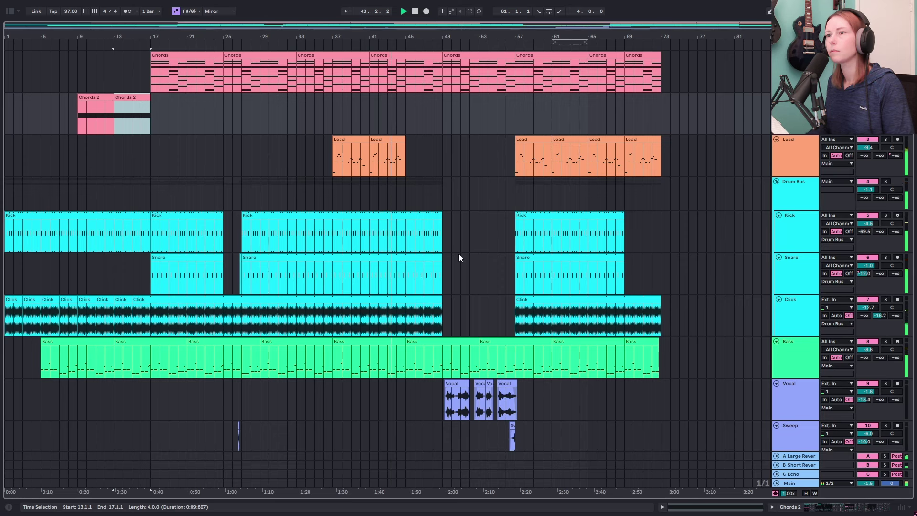
# - Open the Drum Bus devices, examine its Auto Filter and the Bass EQ Eight automation approaching bar 49, and hide the automation lanes
pyautogui.click(786, 189)
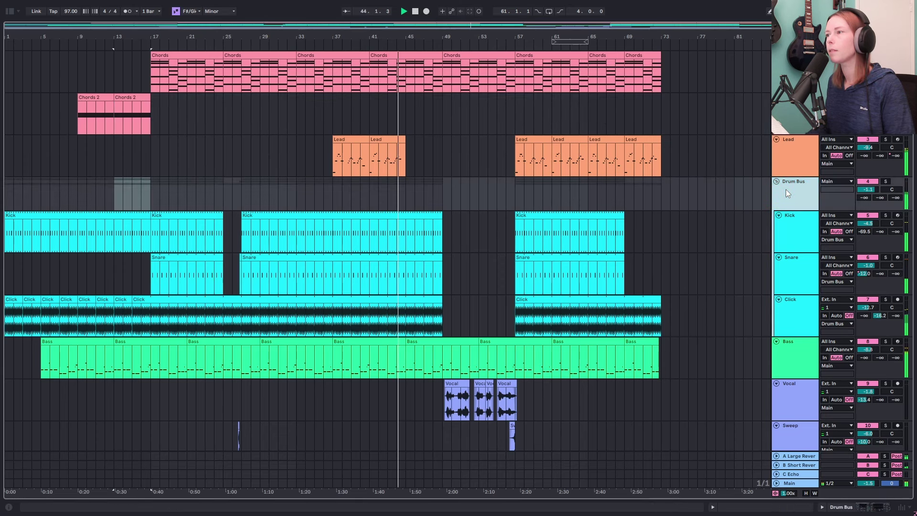
pyautogui.press('a')
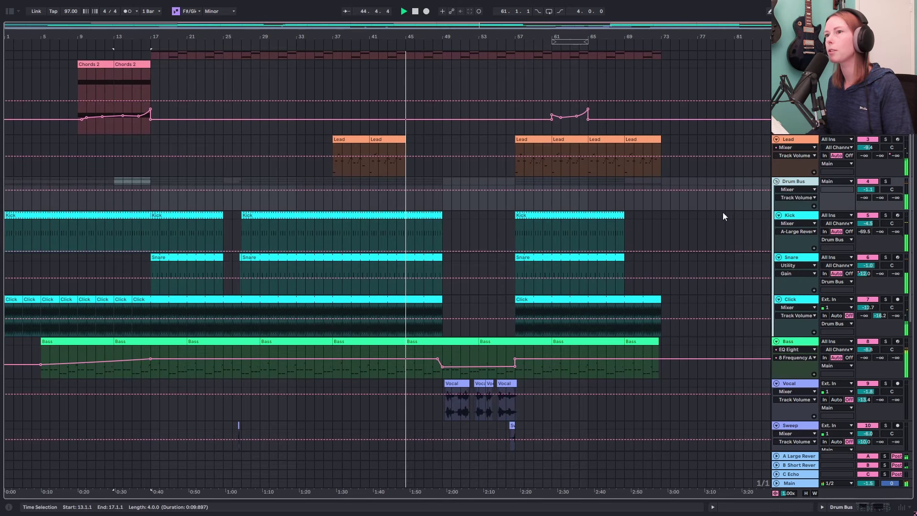
pyautogui.doubleClick(804, 184)
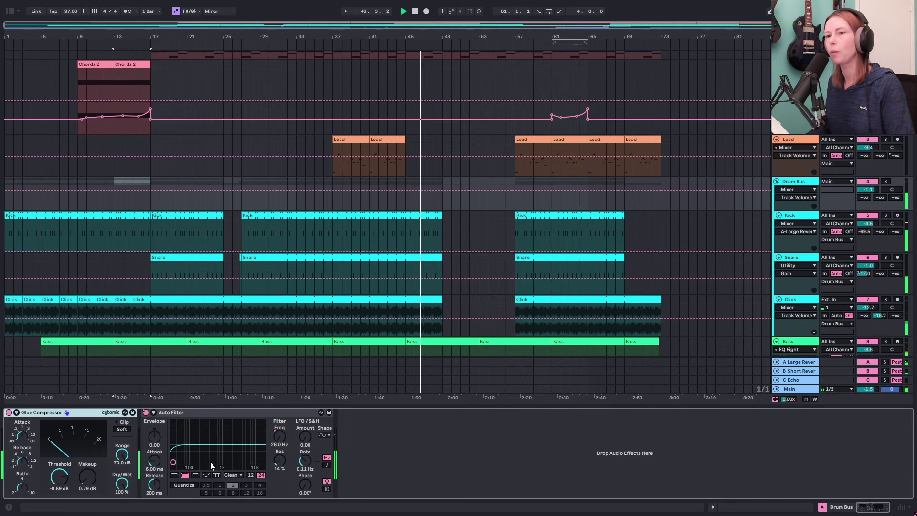
pyautogui.scroll(-2, 500, 223)
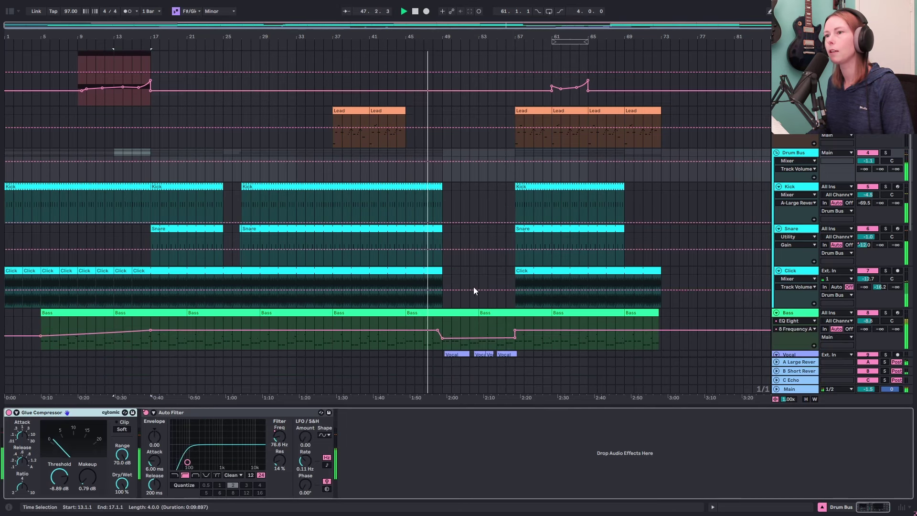
pyautogui.scroll(-2, 470, 305)
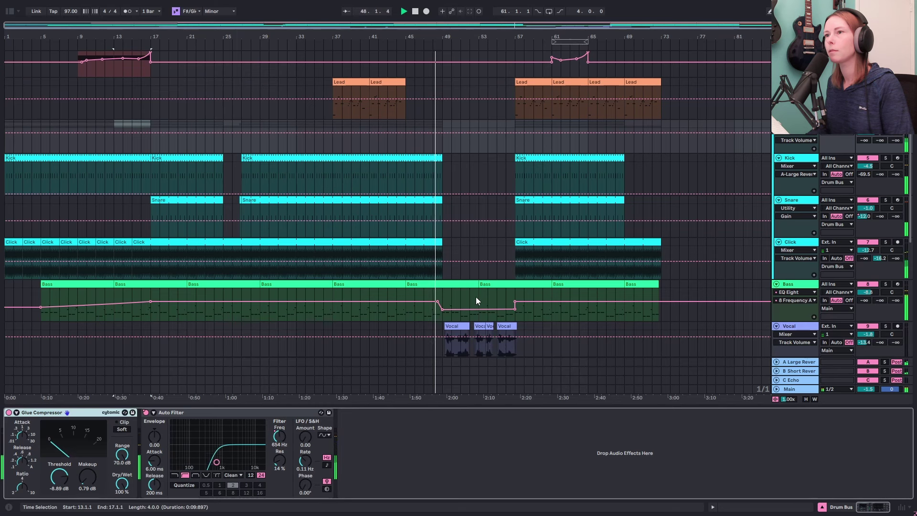
pyautogui.press('a')
# - Follow the vocal breakdown through the Sweep and Impact clips and stop playback just after bar 57
pyautogui.scroll(-3, 506, 308)
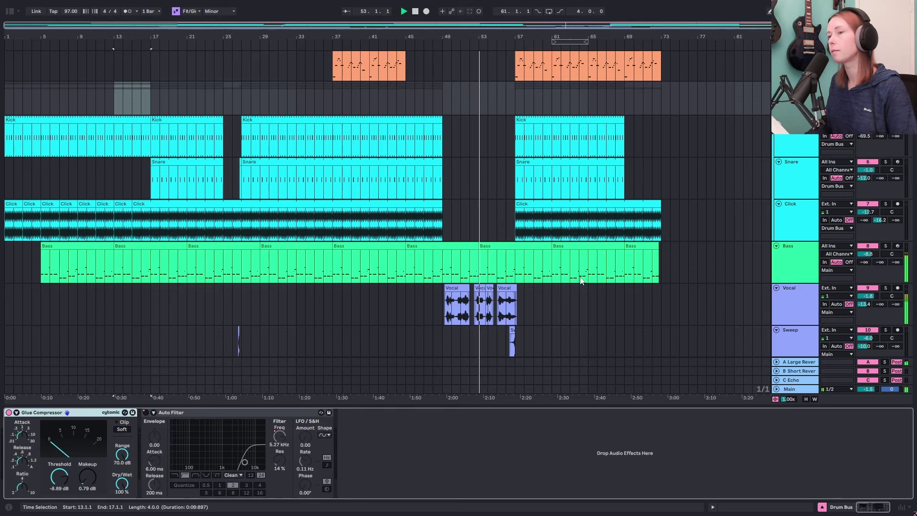
pyautogui.scroll(1, 621, 263)
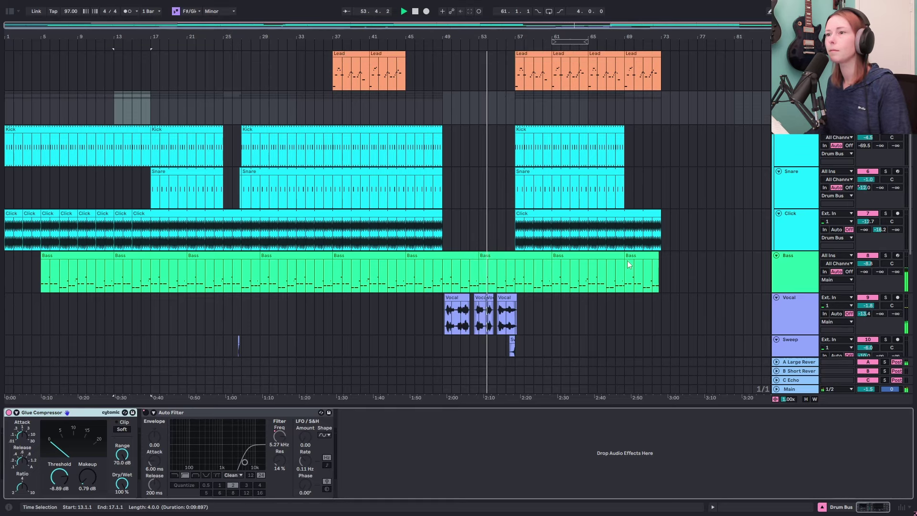
pyautogui.scroll(-5, 629, 265)
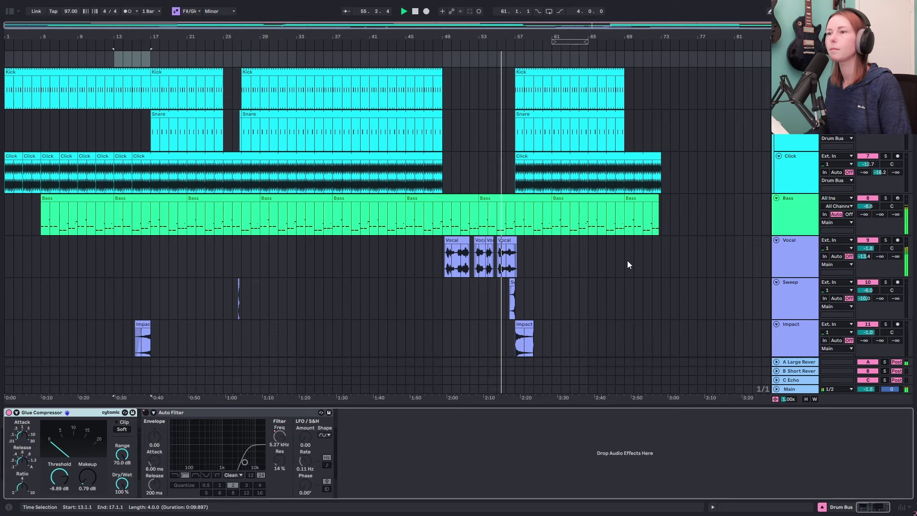
pyautogui.scroll(-2, 628, 265)
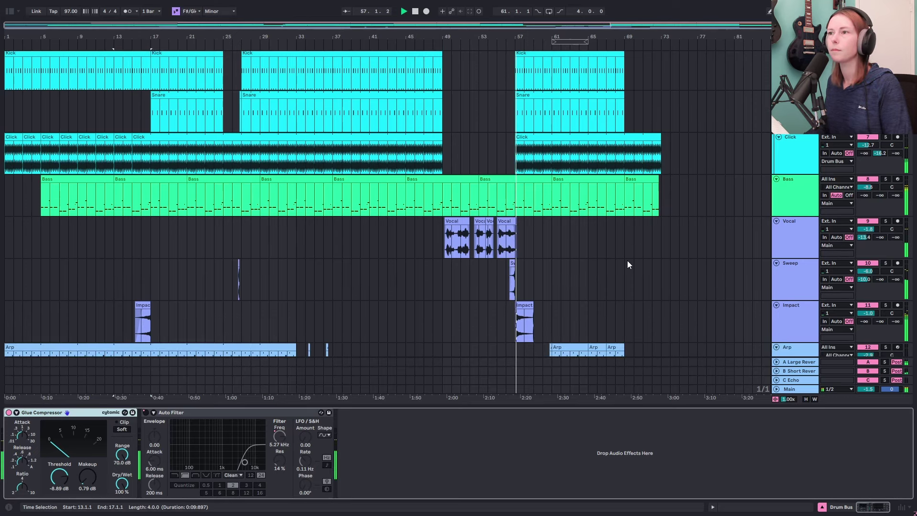
pyautogui.press('space')
pyautogui.press('a')
pyautogui.press('a')
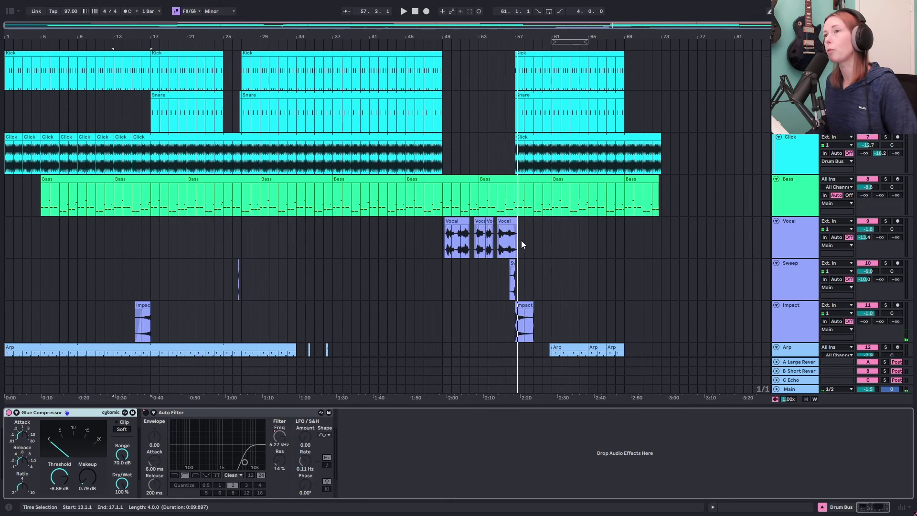
# - Look over the tracks around the breakdown and select the first Arp Reverse clip
pyautogui.scroll(5, 526, 239)
pyautogui.scroll(-9, 578, 201)
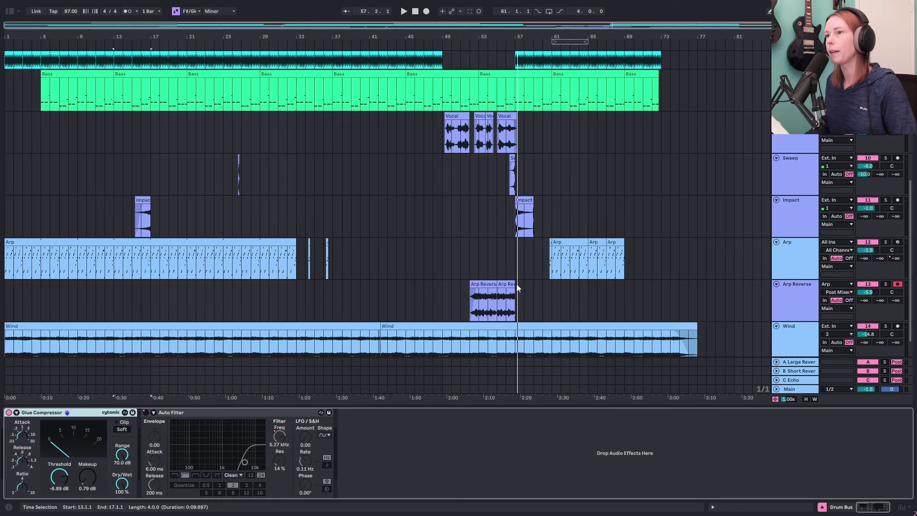
pyautogui.click(491, 284)
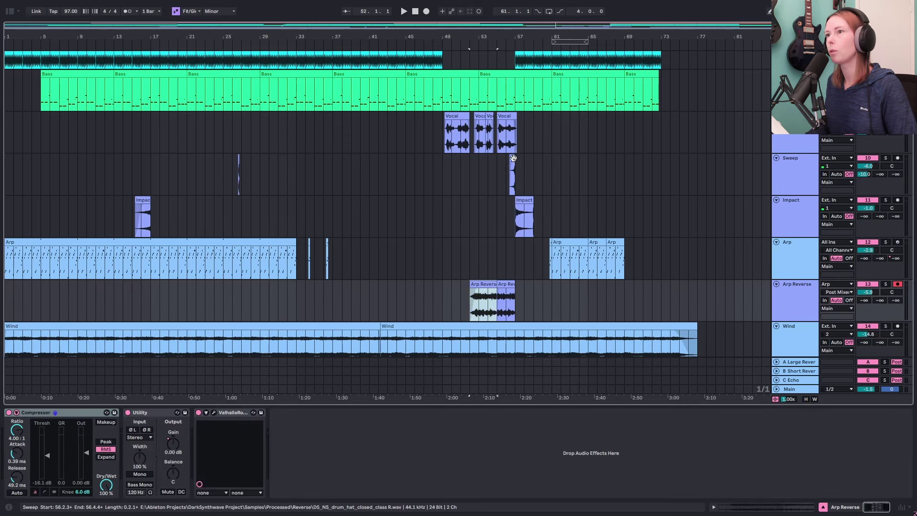
# - Solo the Sweep track and play its clip leading into bar 57
pyautogui.moveTo(520, 177); pyautogui.dragTo(512, 176)
pyautogui.moveTo(526, 38); pyautogui.dragTo(525, 71)
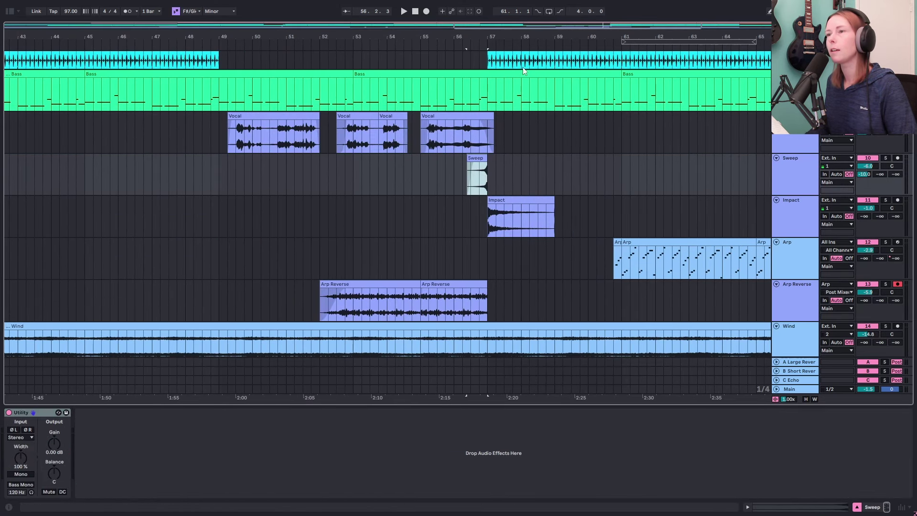
pyautogui.click(469, 176)
pyautogui.press('s')
pyautogui.press('space')
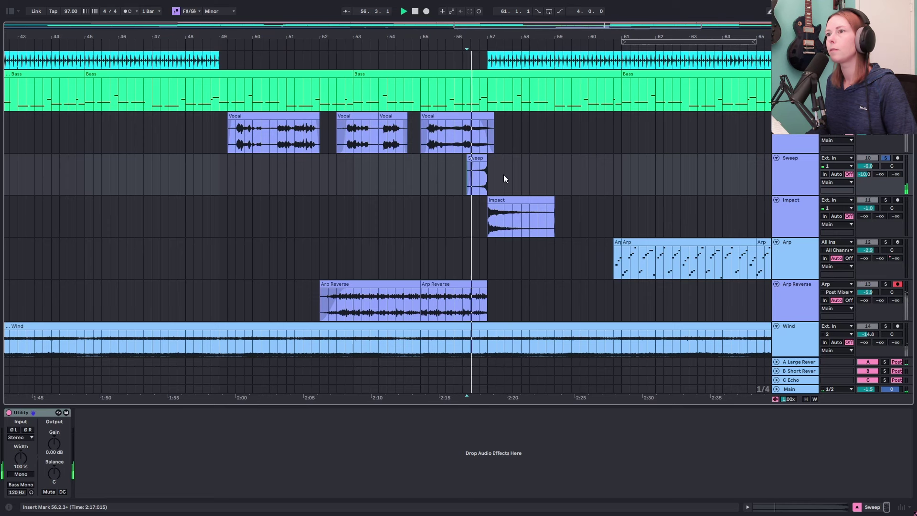
pyautogui.press('space')
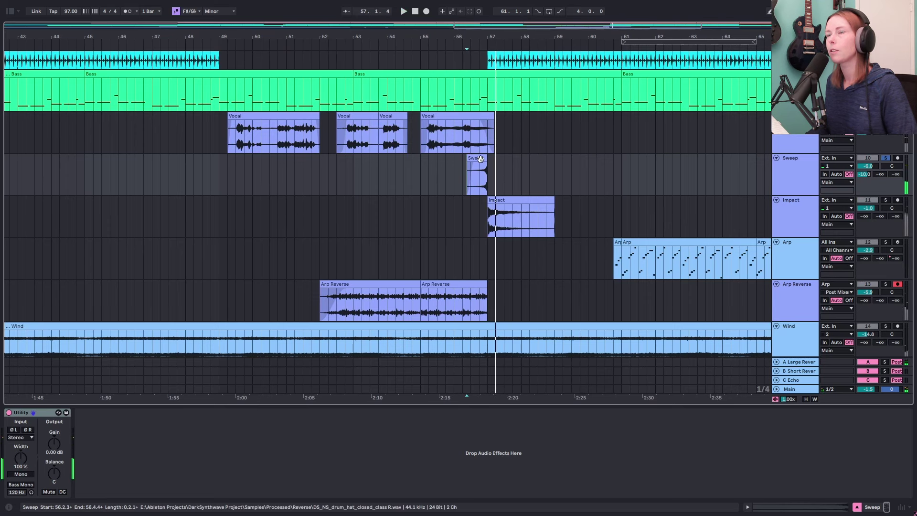
# - Open the Sweep clip before bar 57, enlarge its clip view and show its envelopes
pyautogui.doubleClick(480, 159)
pyautogui.moveTo(513, 388); pyautogui.dragTo(502, 104)
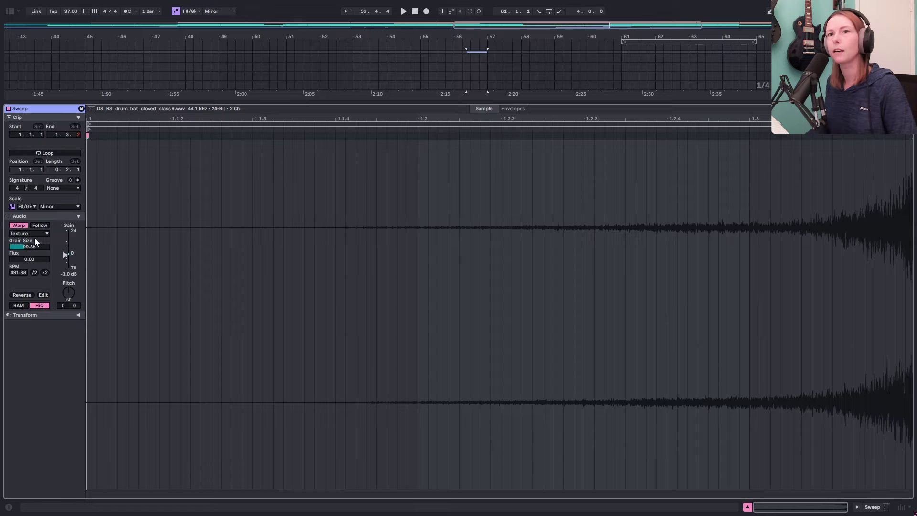
pyautogui.click(514, 109)
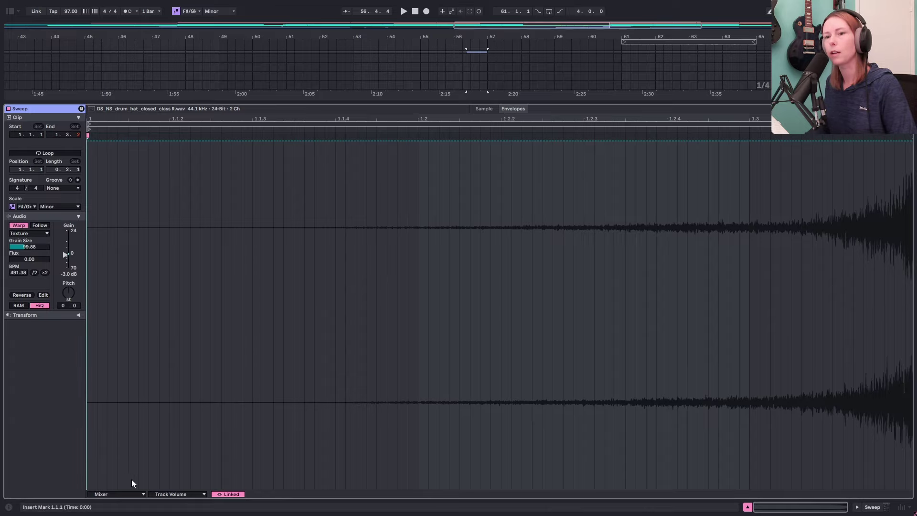
# - Display the Sweep clip's Grain Size envelope and play the clip while examining the curve
pyautogui.click(136, 494)
pyautogui.click(100, 465)
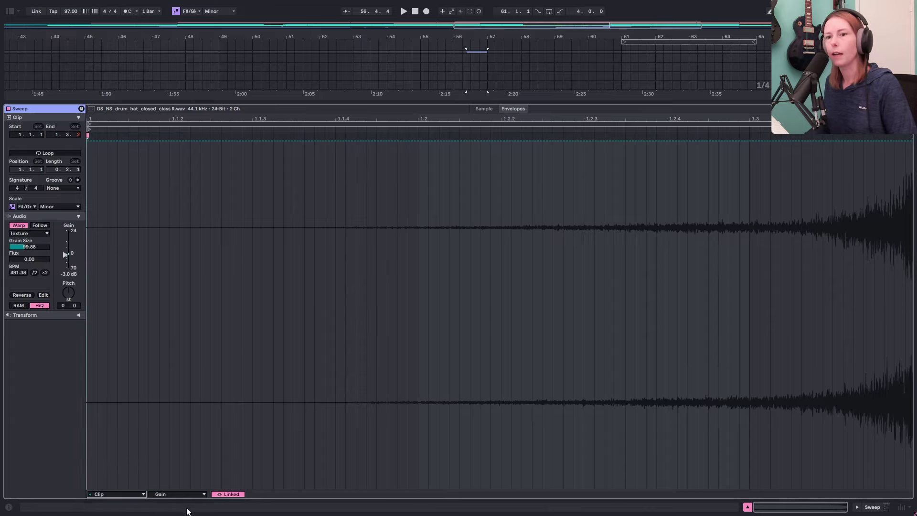
pyautogui.click(185, 494)
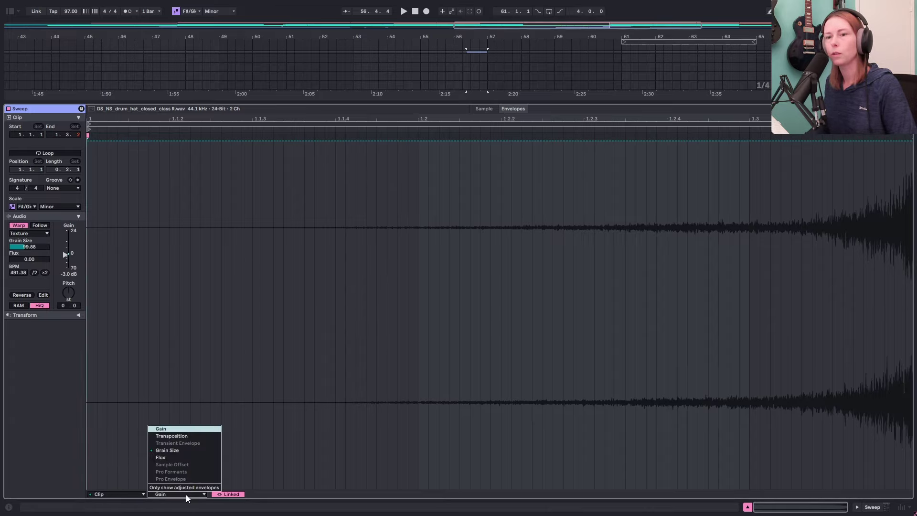
pyautogui.click(182, 451)
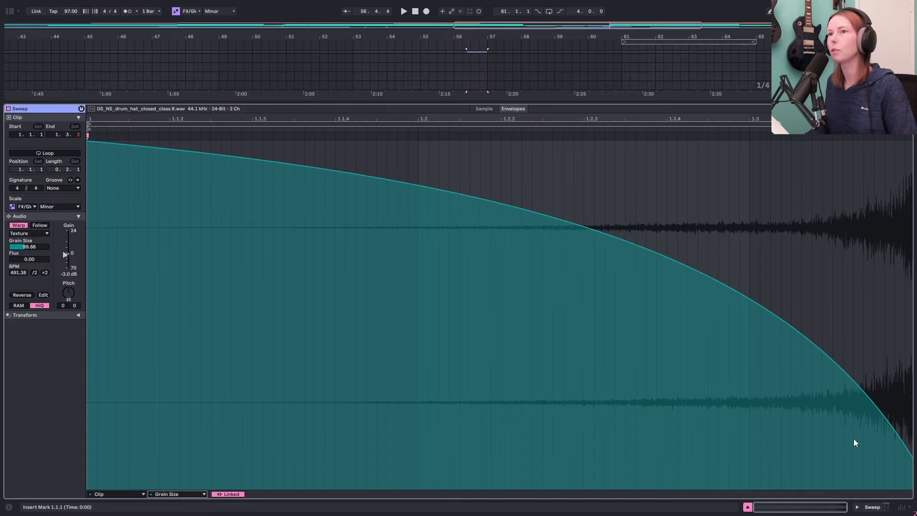
pyautogui.press('space')
pyautogui.press('space')
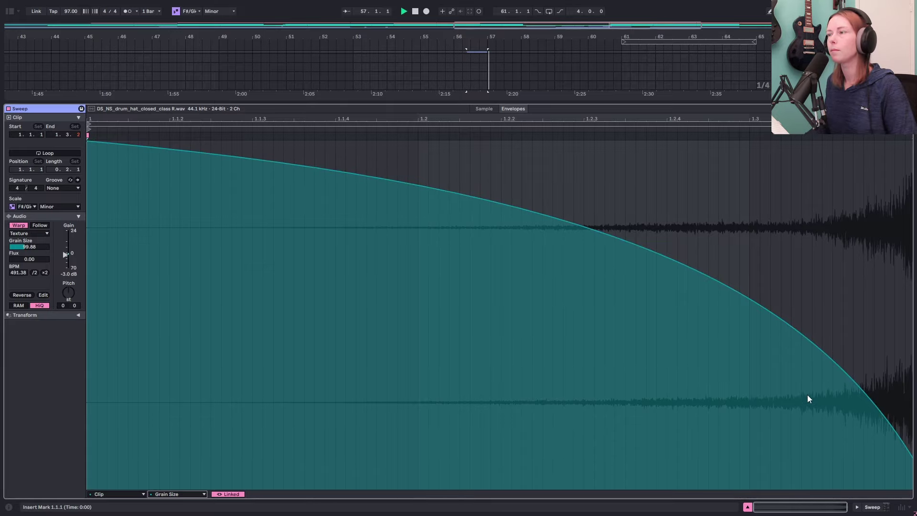
# - Close the enlarged Sweep clip view and hide the automation lanes in the arrangement
pyautogui.hotkey('ctrl', 'alt', 'l')
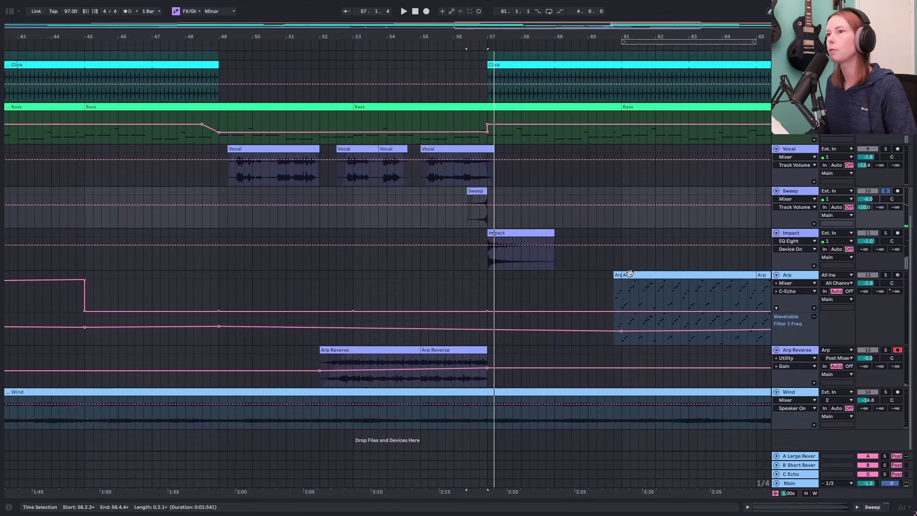
pyautogui.scroll(1, 621, 272)
pyautogui.press('a')
# - Solo the Impact track and play its clip from bar 57
pyautogui.click(489, 282)
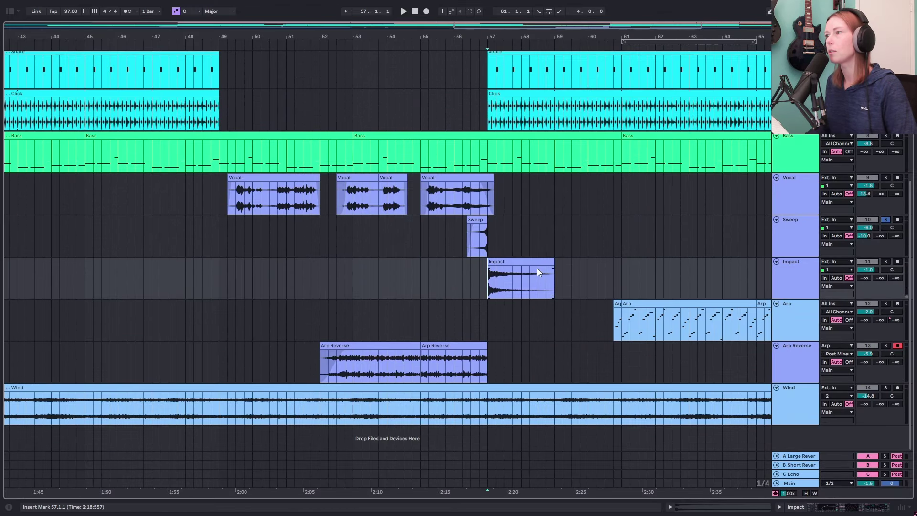
pyautogui.press('space')
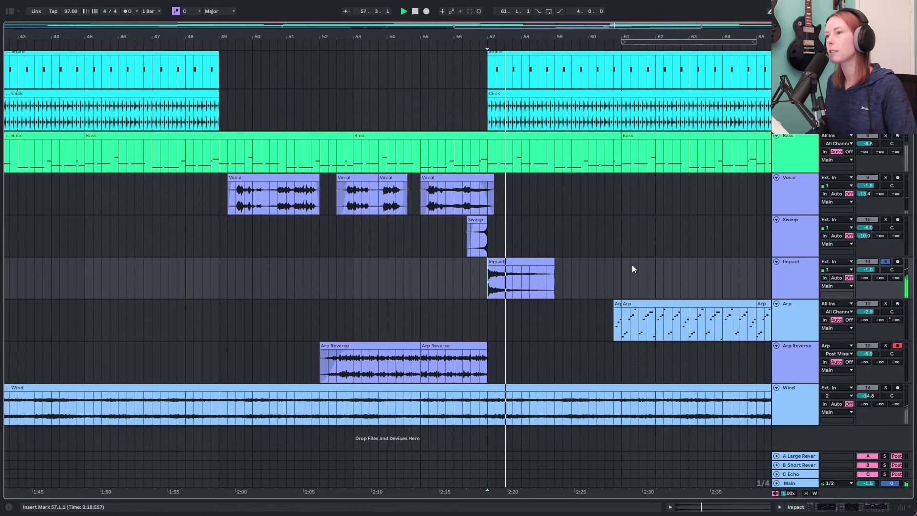
pyautogui.press('space')
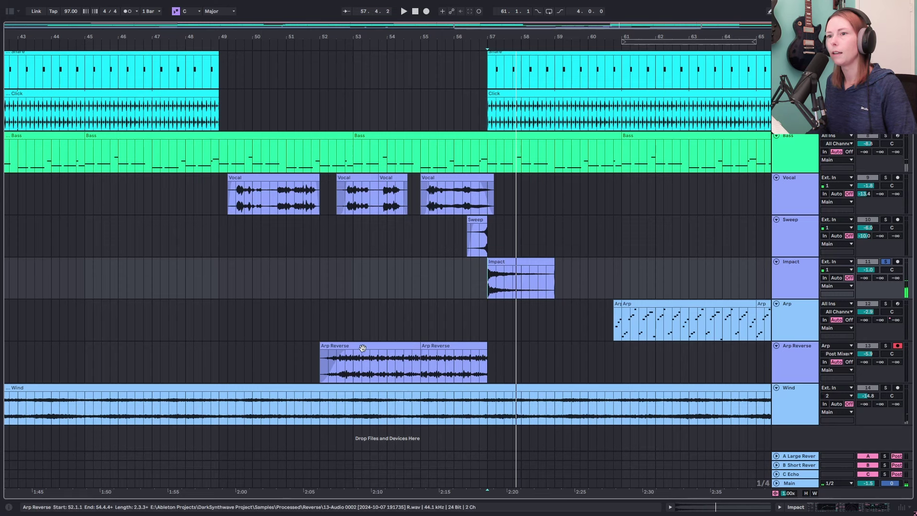
# - Solo the Arp Reverse track and play its first clip from bar 52
pyautogui.click(340, 373)
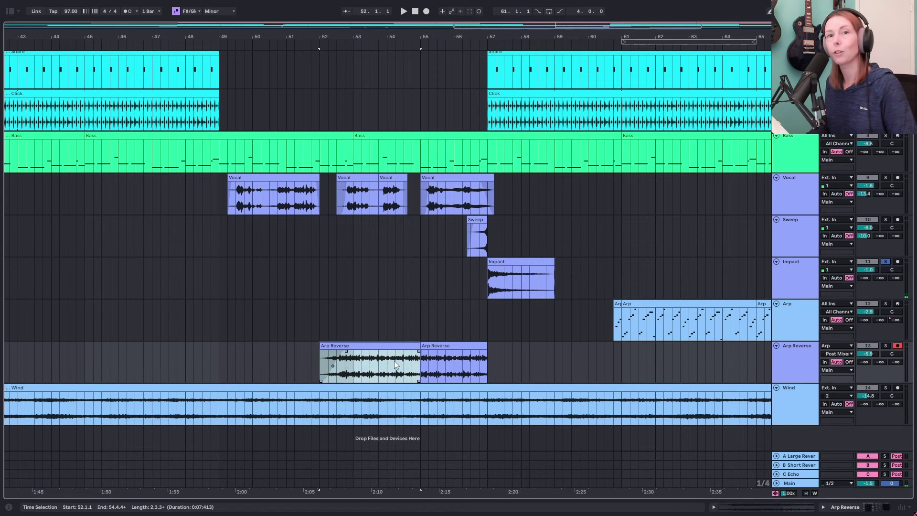
pyautogui.press('s')
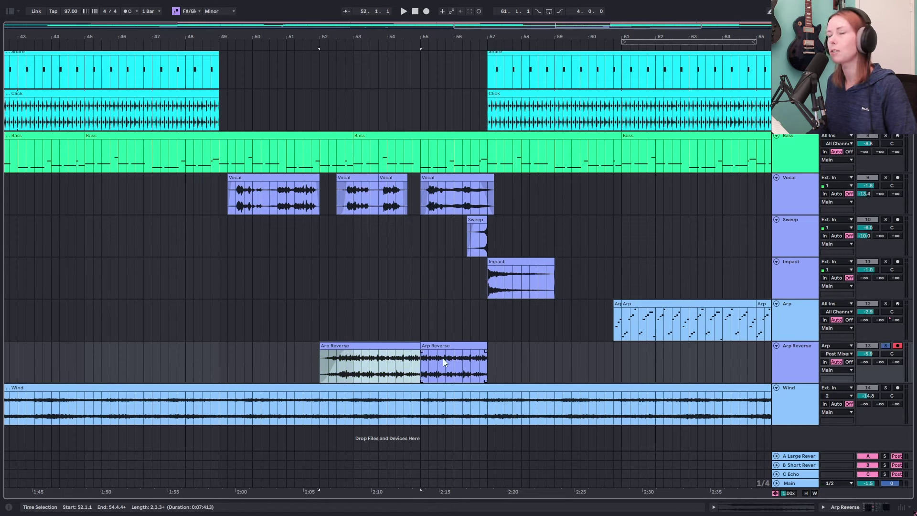
pyautogui.press('space')
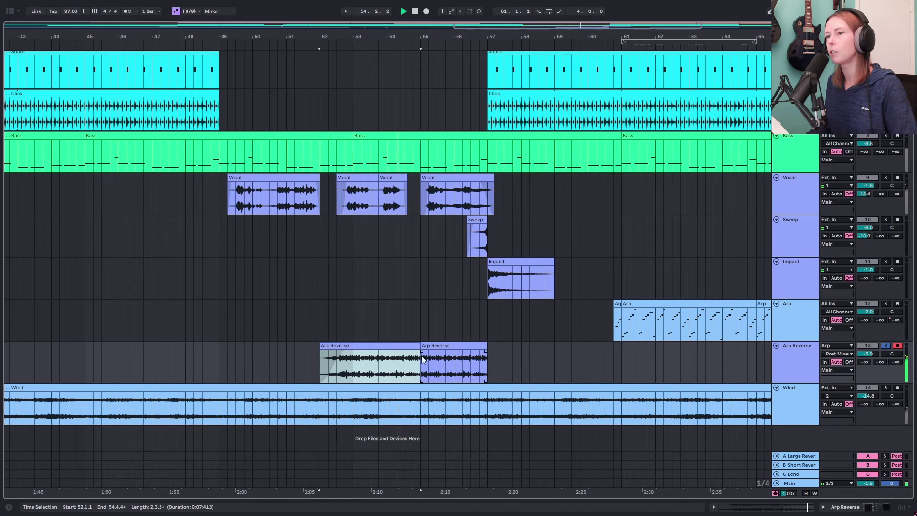
pyautogui.press('space')
# - Select the second Arp Reverse clip and play it from bar 55
pyautogui.click(446, 367)
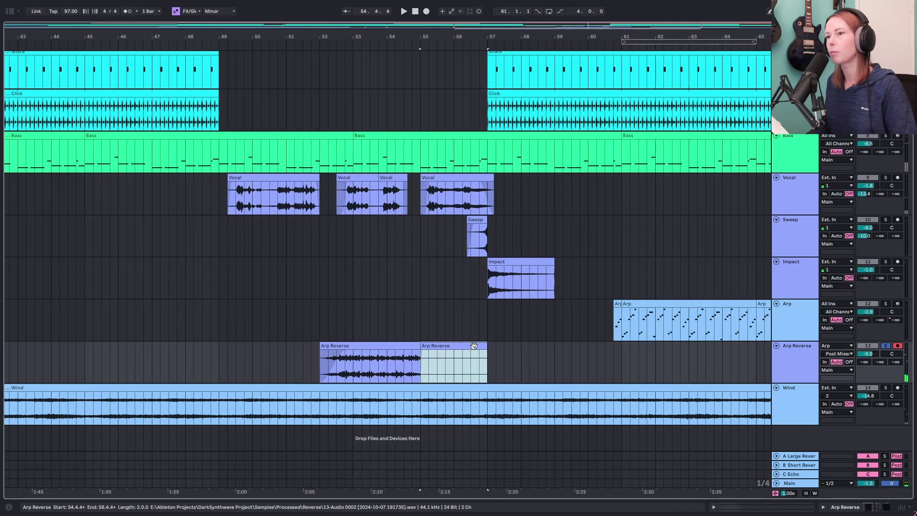
pyautogui.press('space')
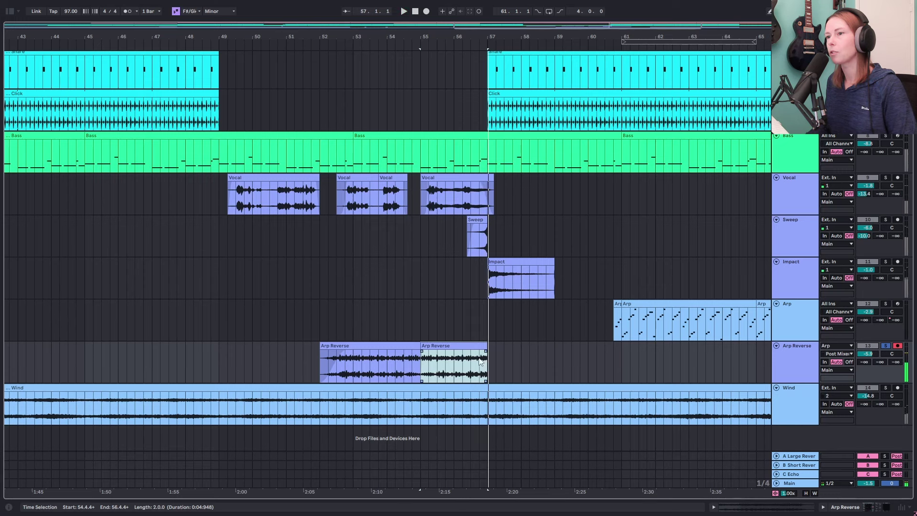
pyautogui.press('space')
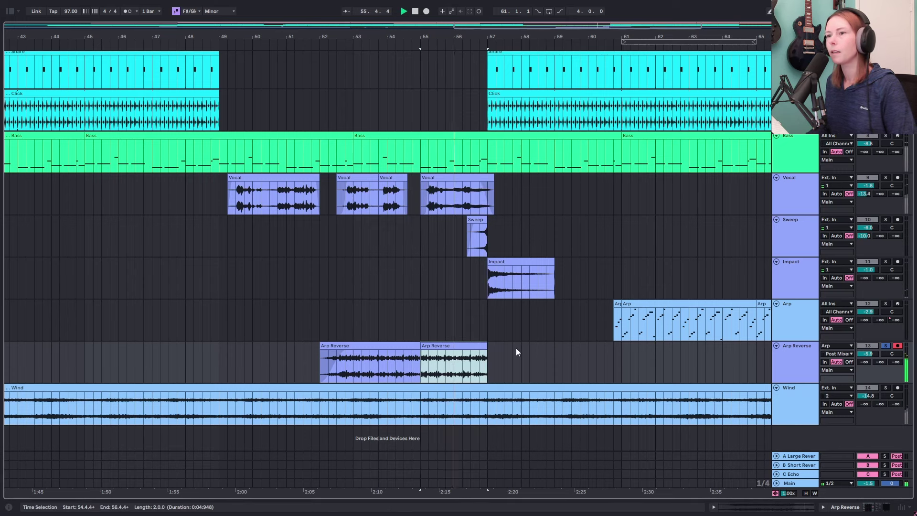
pyautogui.press('space')
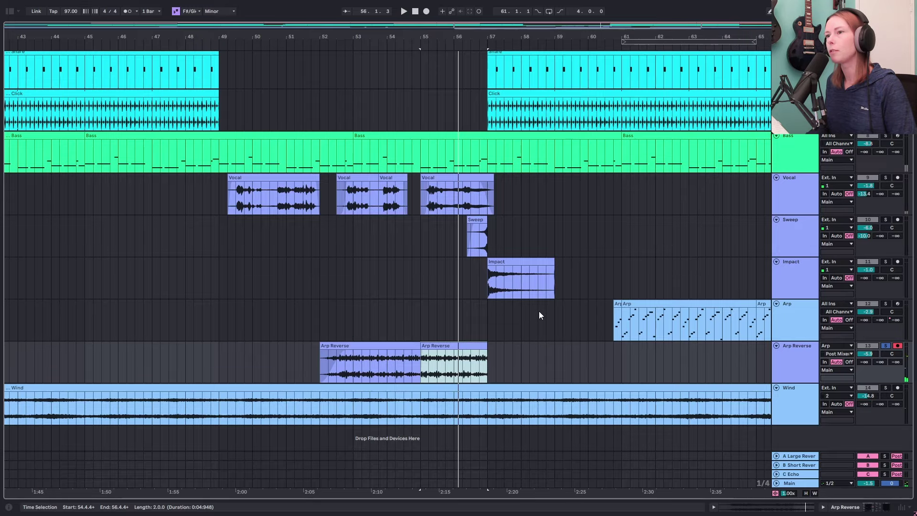
# - Bring the full length of the arrangement into view with the Chords, Lead and drum tracks showing
pyautogui.press('a')
pyautogui.press('a')
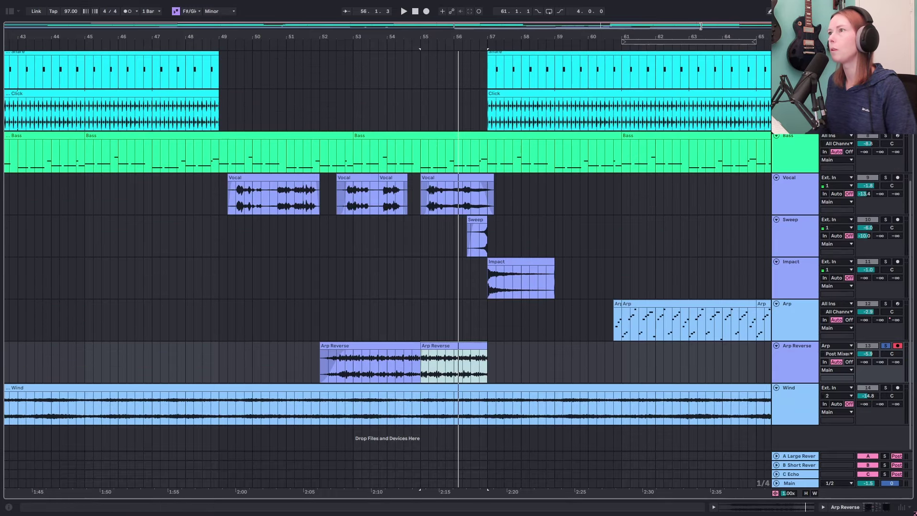
pyautogui.moveTo(710, 37); pyautogui.dragTo(545, 8)
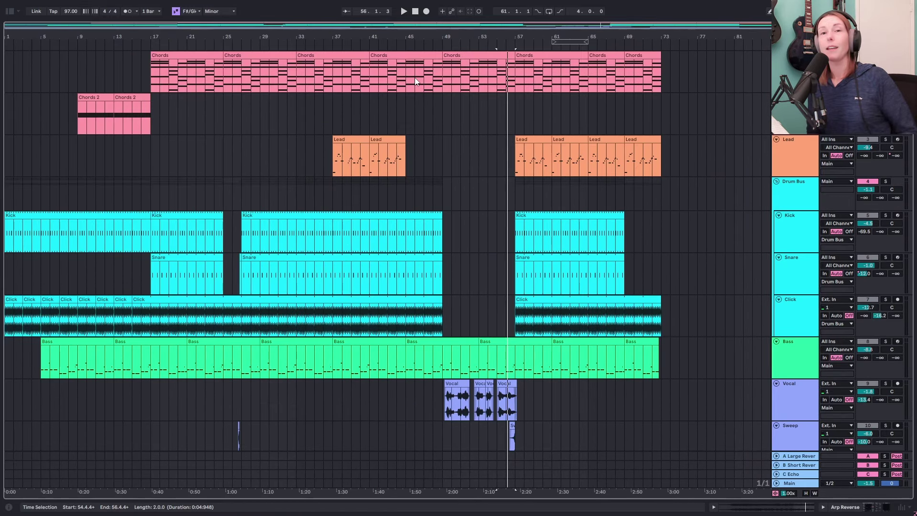